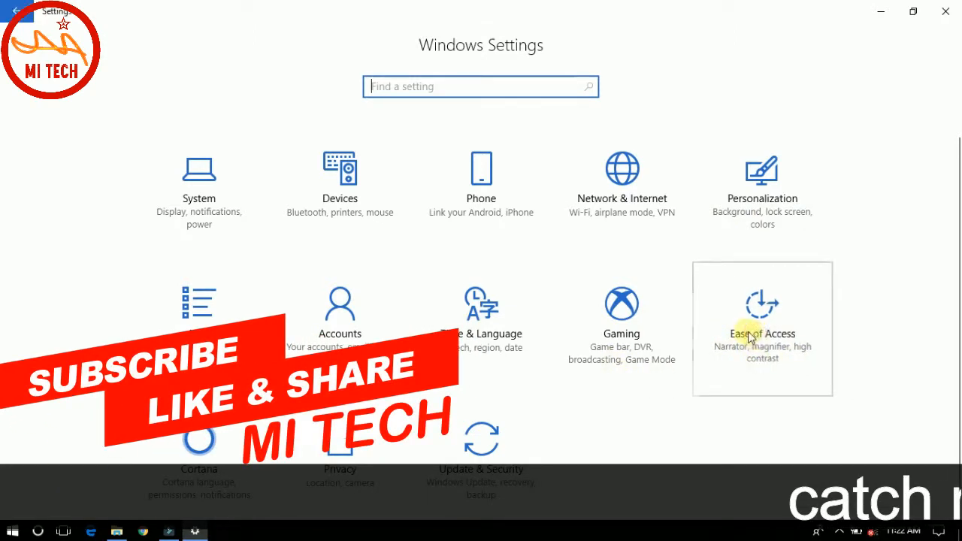
# Open the Narrator page of the Ease of Access settings
pyautogui.click(740, 337)
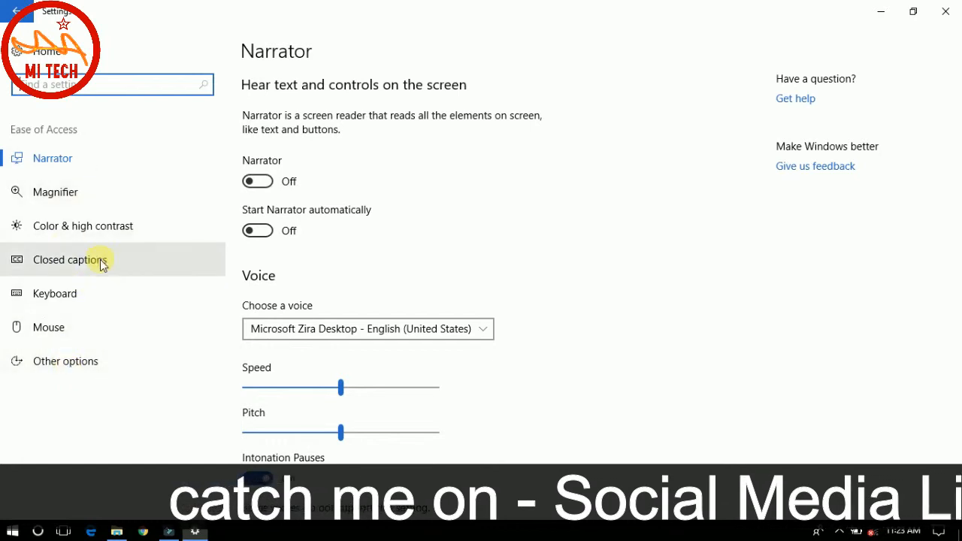
pyautogui.click(102, 169)
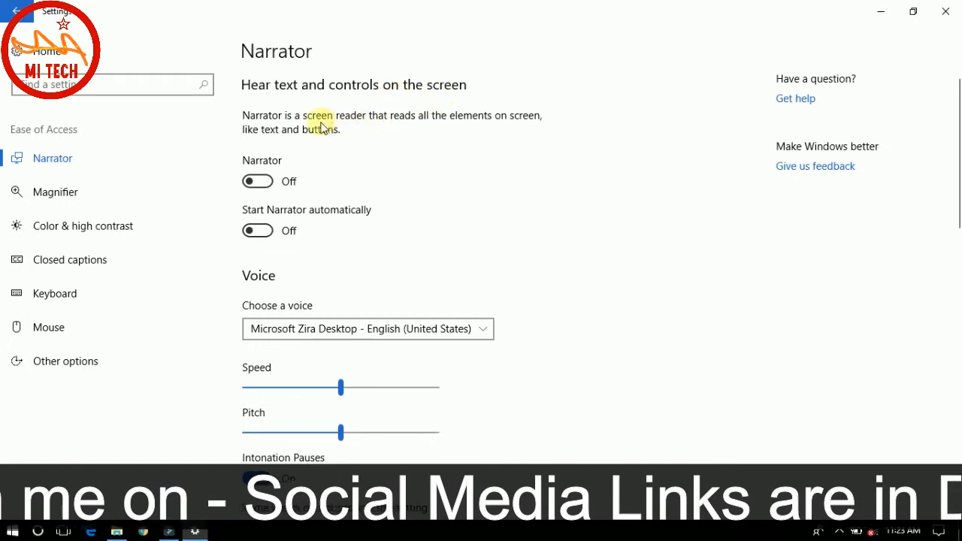
pyautogui.click(381, 126)
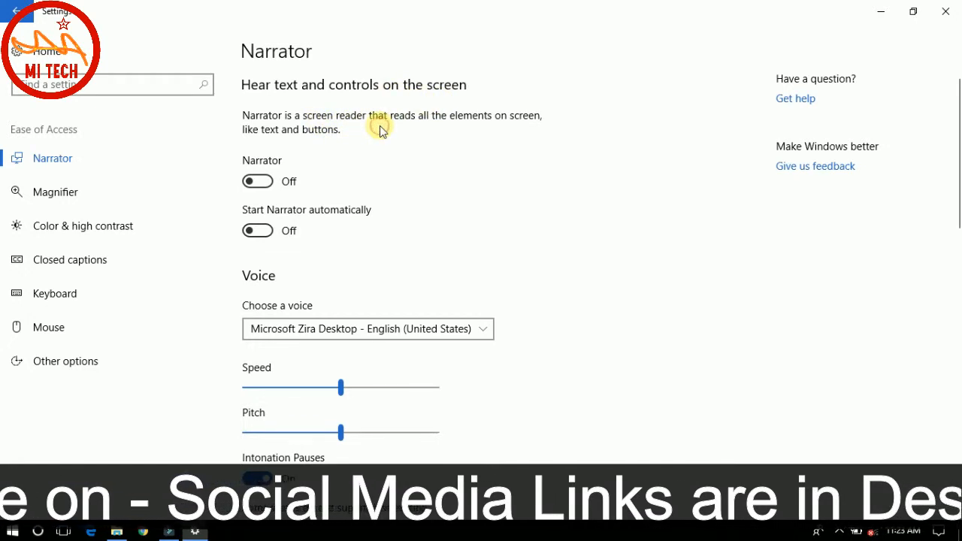
# Turn on Narrator and raise the system volume to 86
pyautogui.click(263, 184)
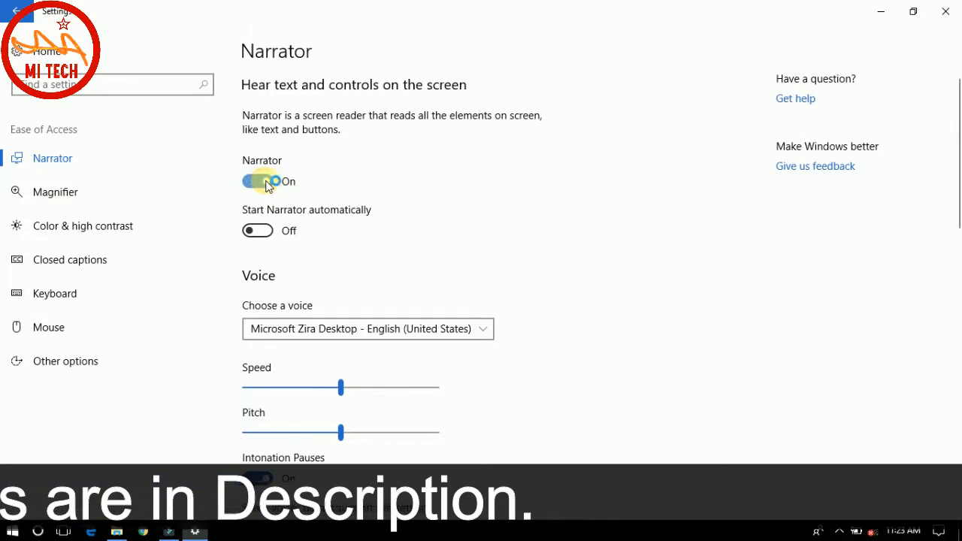
pyautogui.press('XF86AudioRaiseVolume')
pyautogui.press('XF86AudioRaiseVolume')
pyautogui.press('XF86AudioRaiseVolume')
pyautogui.press('XF86AudioRaiseVolume')
pyautogui.press('XF86AudioRaiseVolume')
pyautogui.press('XF86AudioRaiseVolume')
pyautogui.press('XF86AudioRaiseVolume')
pyautogui.press('XF86AudioRaiseVolume')
pyautogui.press('XF86AudioRaiseVolume')
pyautogui.press('XF86AudioRaiseVolume')
pyautogui.press('XF86AudioRaiseVolume')
pyautogui.press('XF86AudioRaiseVolume')
pyautogui.press('XF86AudioRaiseVolume')
pyautogui.press('XF86AudioRaiseVolume')
pyautogui.press('XF86AudioRaiseVolume')
pyautogui.press('XF86AudioRaiseVolume')
pyautogui.press('XF86AudioRaiseVolume')
pyautogui.press('XF86AudioRaiseVolume')
pyautogui.press('XF86AudioRaiseVolume')
pyautogui.press('XF86AudioRaiseVolume')
pyautogui.press('XF86AudioRaiseVolume')
pyautogui.press('XF86AudioRaiseVolume')
pyautogui.press('XF86AudioRaiseVolume')
pyautogui.press('XF86AudioRaiseVolume')
pyautogui.press('XF86AudioRaiseVolume')
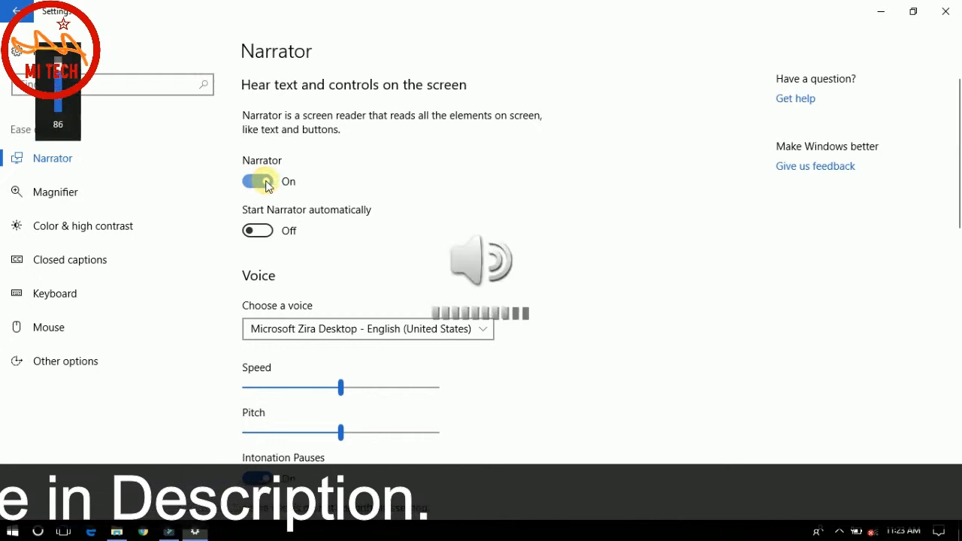
# Try the option that starts Narrator automatically, switch it back off, and turn off Narrator
pyautogui.click(263, 232)
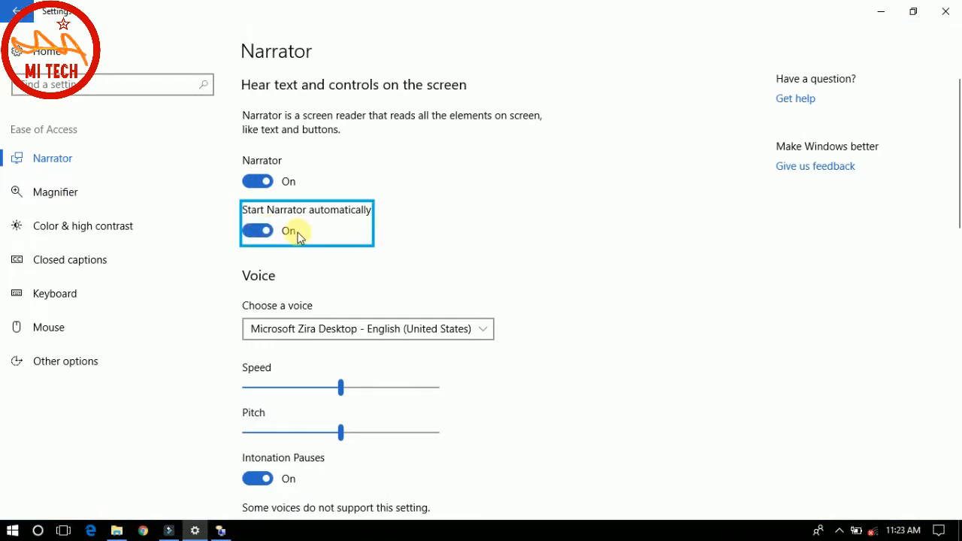
pyautogui.click(257, 230)
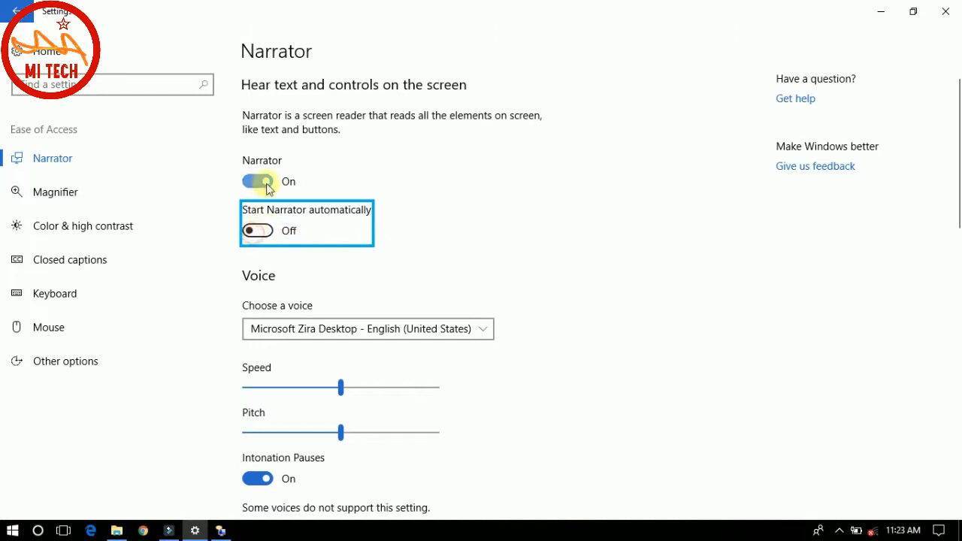
pyautogui.click(265, 184)
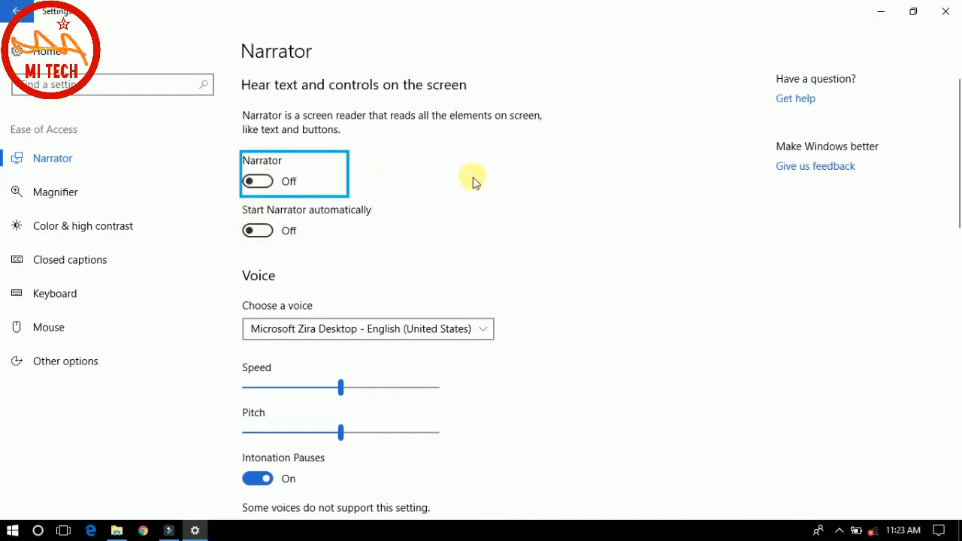
pyautogui.click(482, 197)
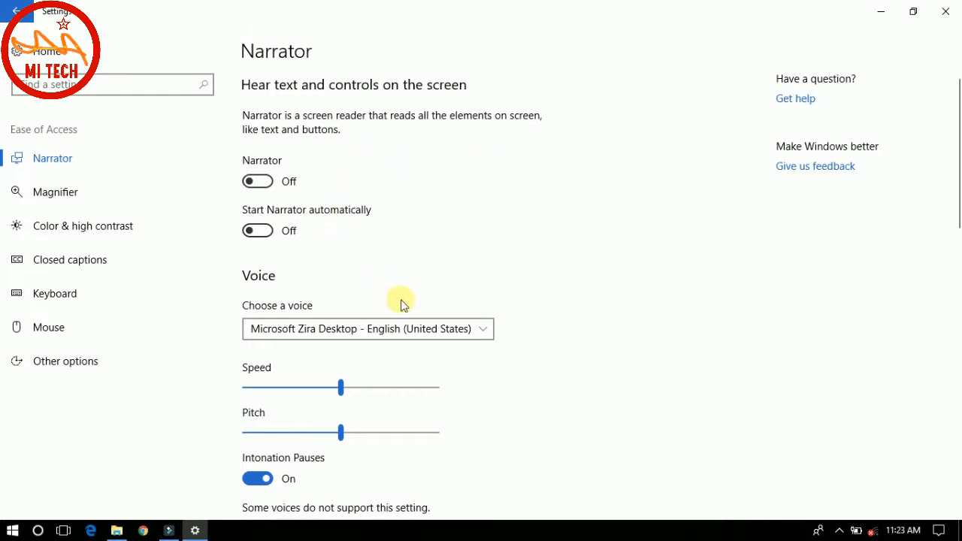
# Review the available Narrator voices while keeping Microsoft Zira Desktop - English (United States)
pyautogui.scroll(-2, 402, 306)
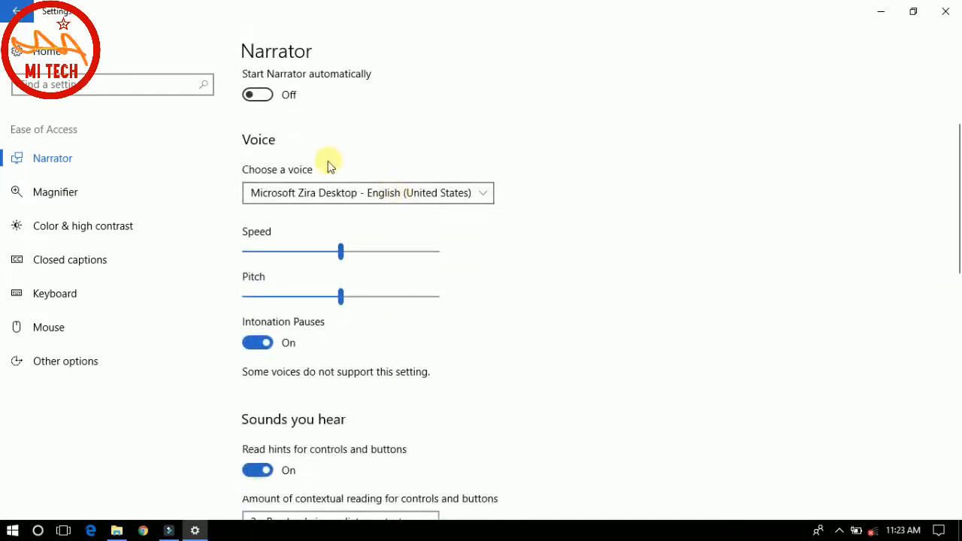
pyautogui.click(399, 197)
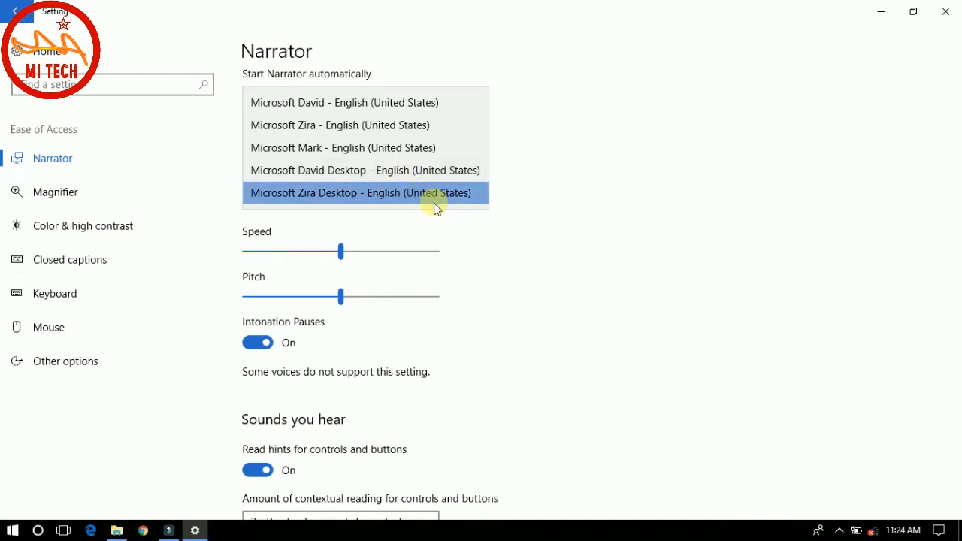
pyautogui.click(542, 248)
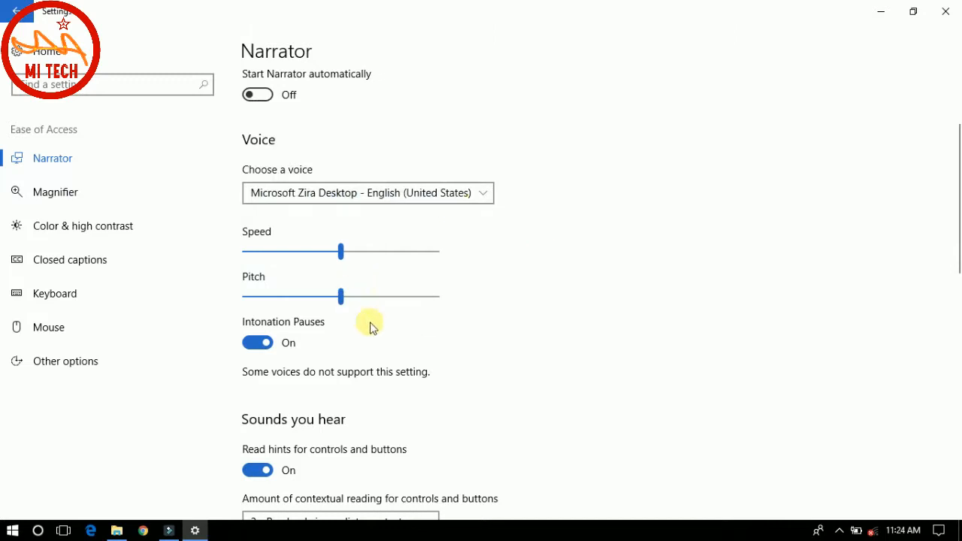
# Review the Narrator sound options, including the choices for the amount and order of contextual reading for controls and buttons
pyautogui.scroll(-3, 398, 331)
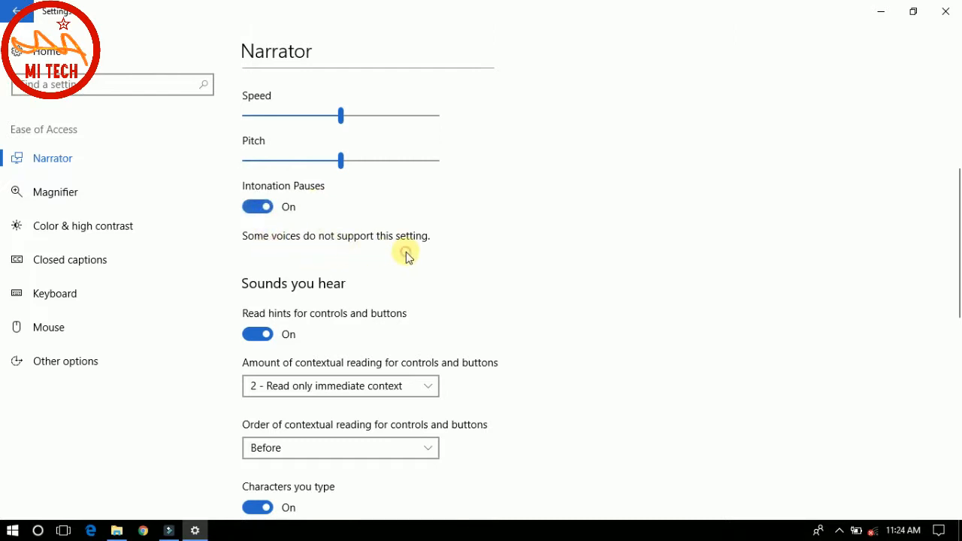
pyautogui.scroll(-3, 406, 256)
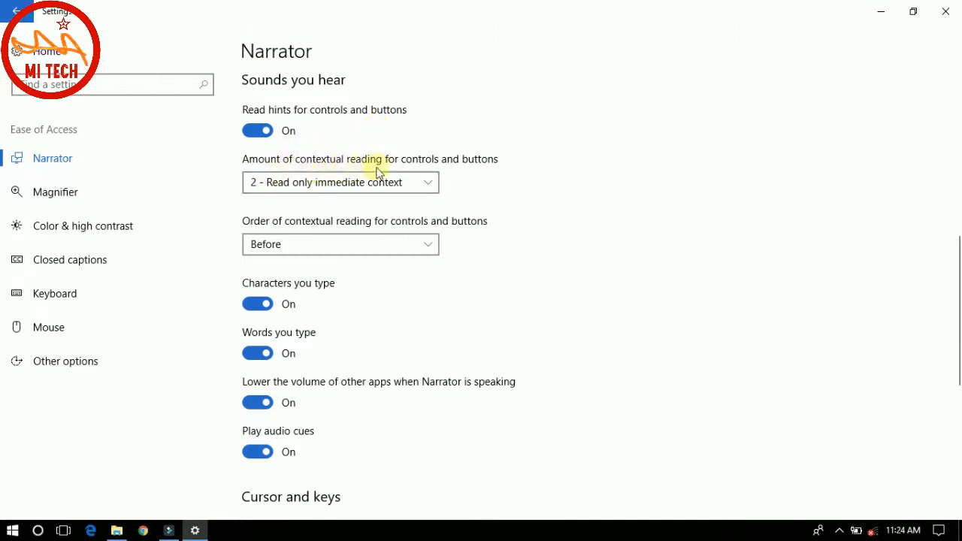
pyautogui.click(427, 184)
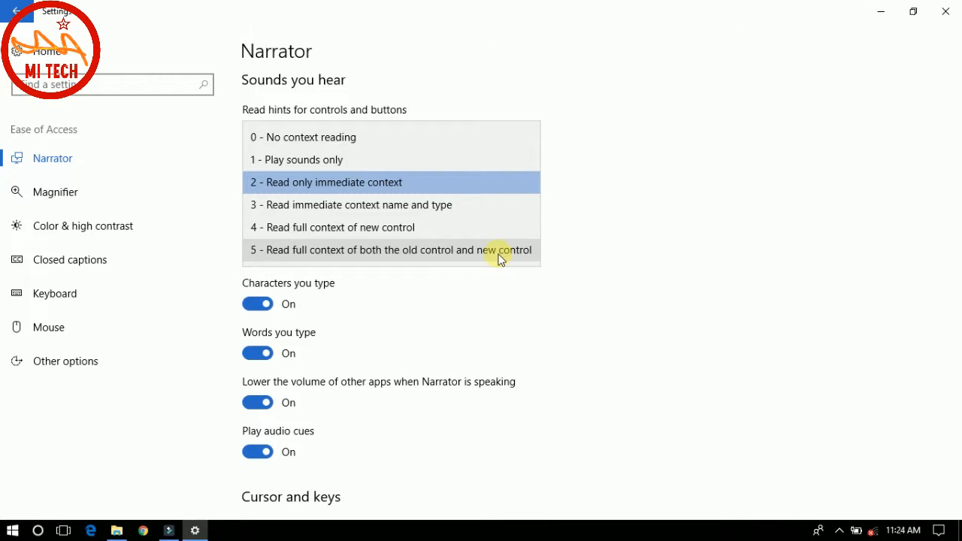
pyautogui.click(584, 250)
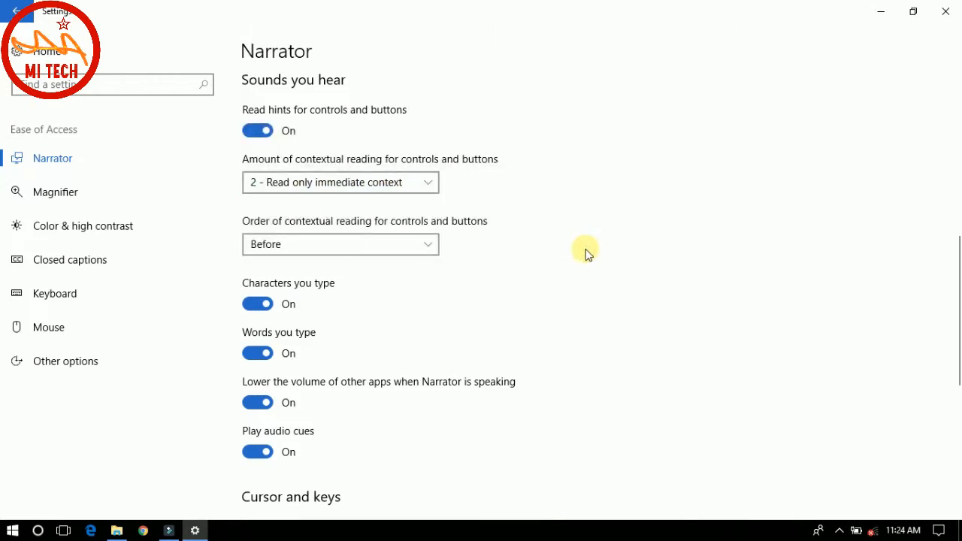
pyautogui.click(425, 247)
pyautogui.click(424, 248)
pyautogui.click(436, 247)
pyautogui.click(549, 256)
# Look through the remaining Narrator options for typed characters and words, audio cues, cursor and keys, and Braille
pyautogui.scroll(-3, 561, 256)
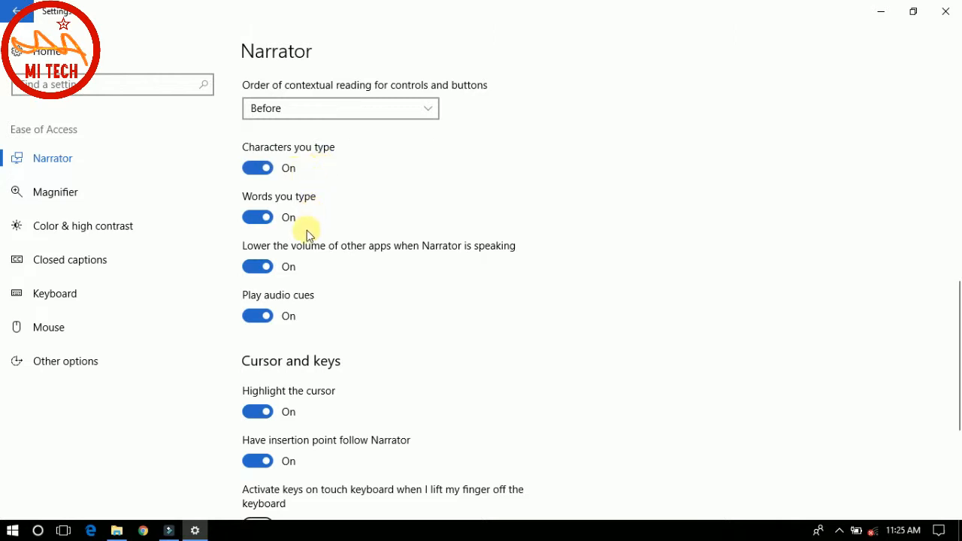
pyautogui.scroll(-2, 306, 236)
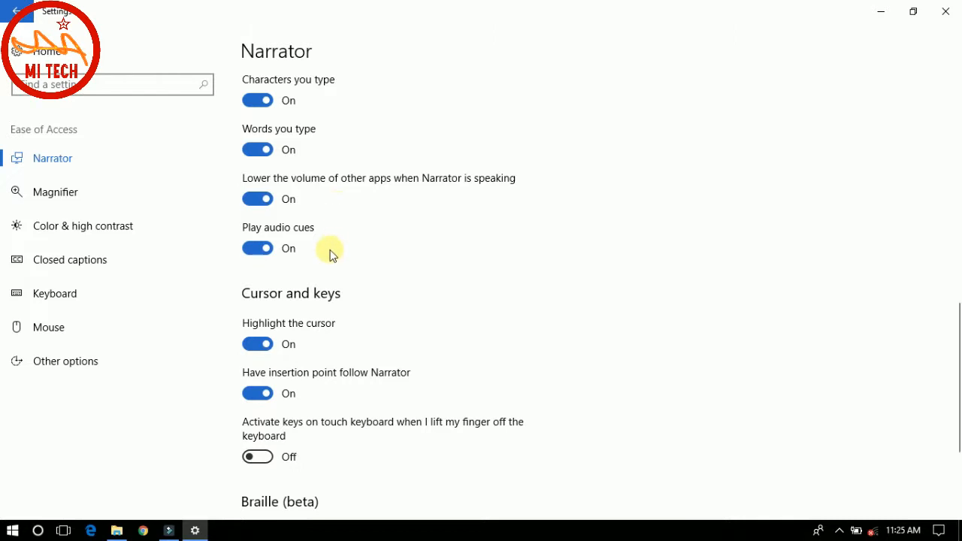
pyautogui.scroll(-3, 331, 255)
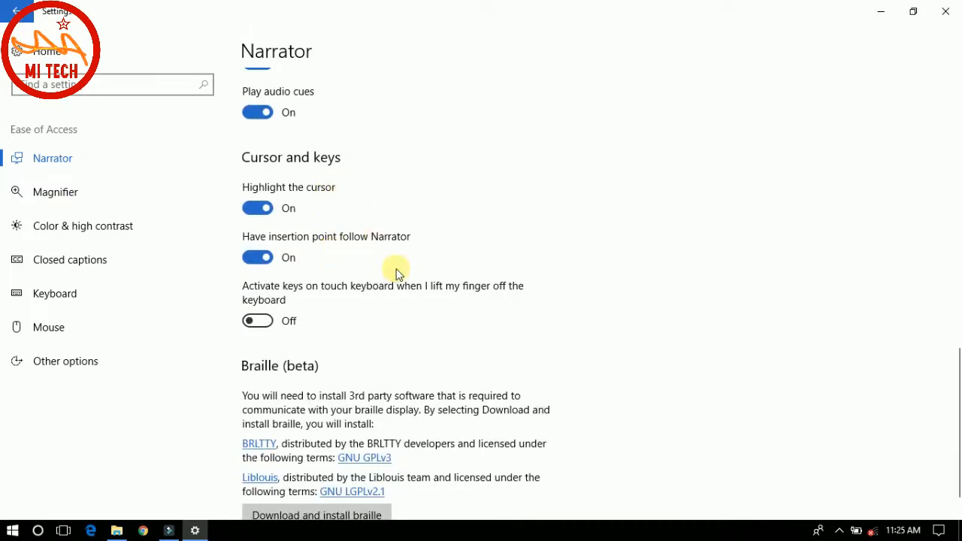
pyautogui.scroll(-1, 399, 273)
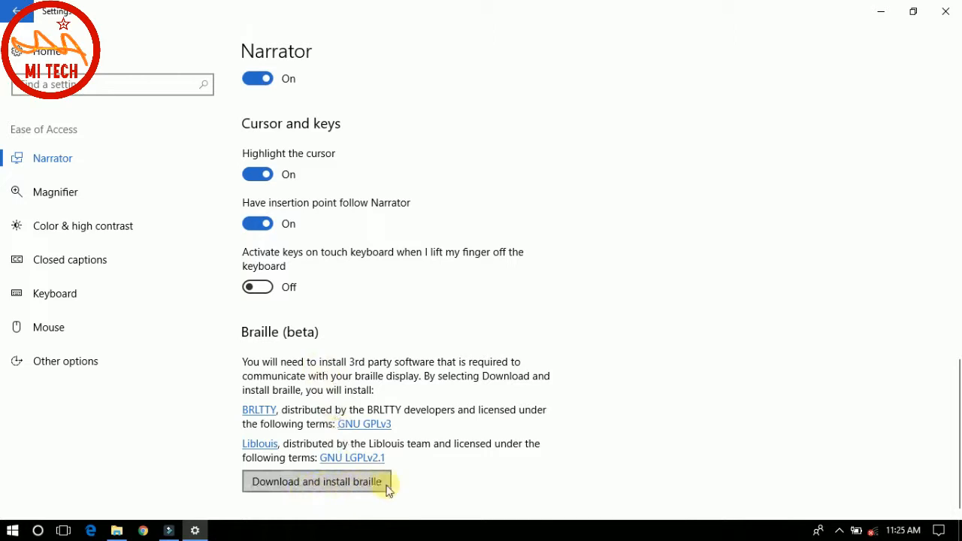
pyautogui.scroll(10, 434, 499)
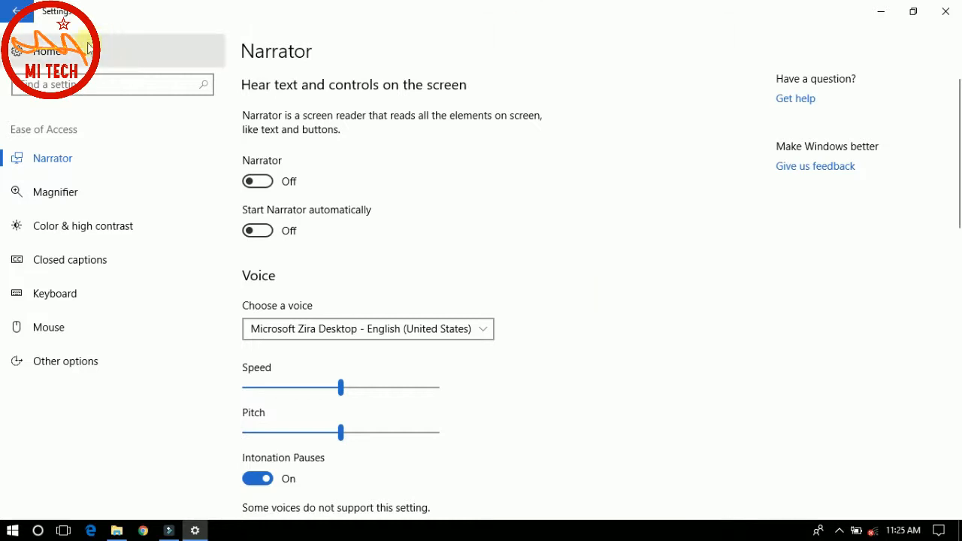
# Try out Magnifier from its settings page, dismissing the Internet Download Manager warning and closing Magnifier again
pyautogui.click(83, 204)
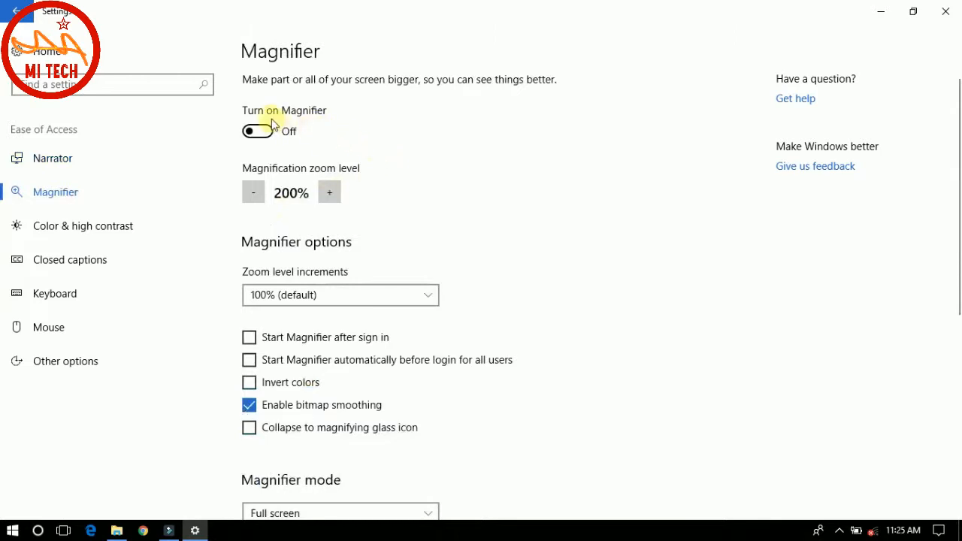
pyautogui.click(273, 132)
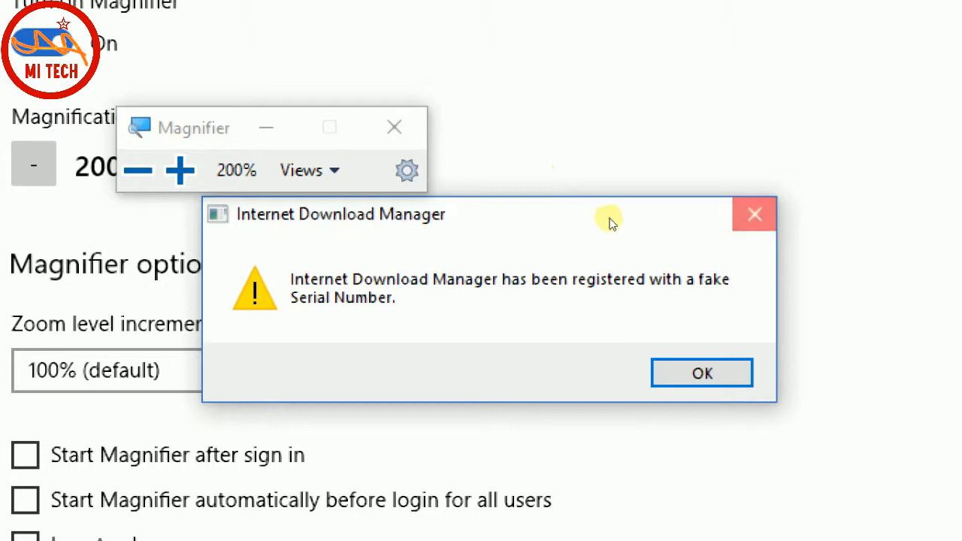
pyautogui.click(754, 214)
pyautogui.click(393, 127)
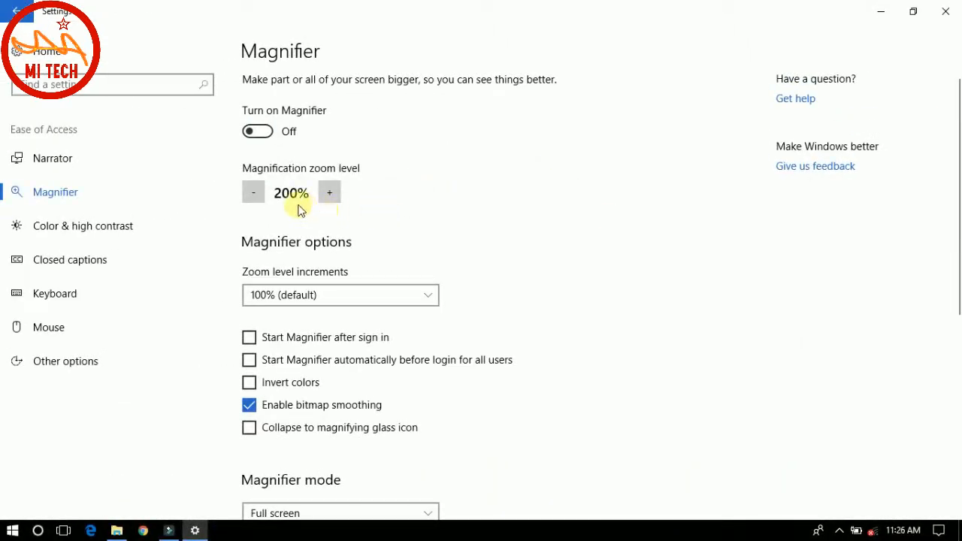
# Raise the magnification zoom level to 1600%
pyautogui.click(328, 193)
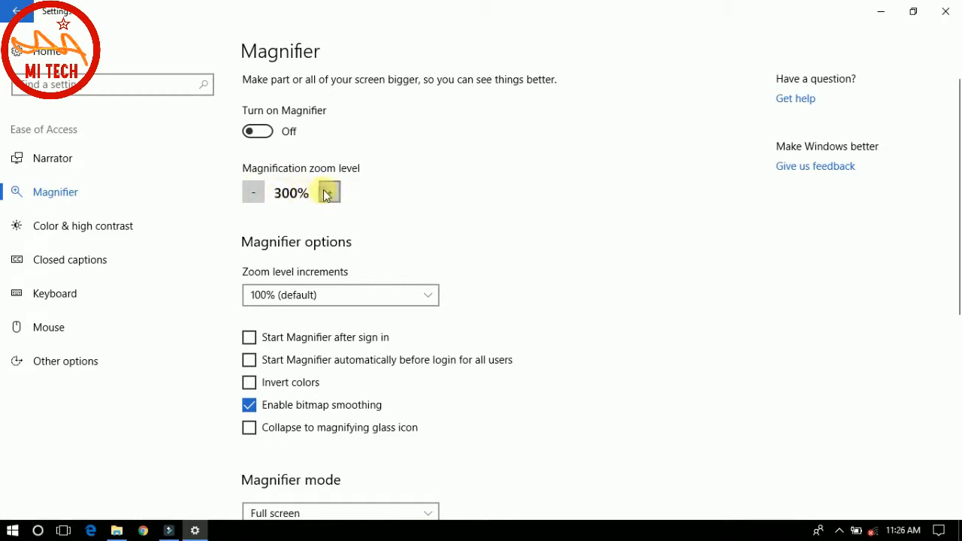
pyautogui.click(328, 193)
pyautogui.click(328, 193)
pyautogui.click(329, 193)
pyautogui.click(327, 194)
pyautogui.click(327, 193)
pyautogui.click(327, 193)
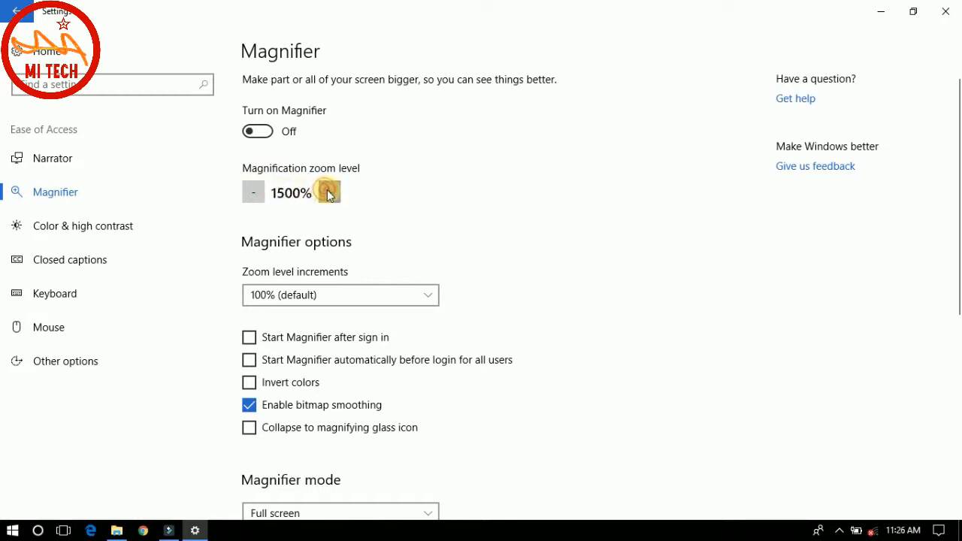
pyautogui.click(328, 194)
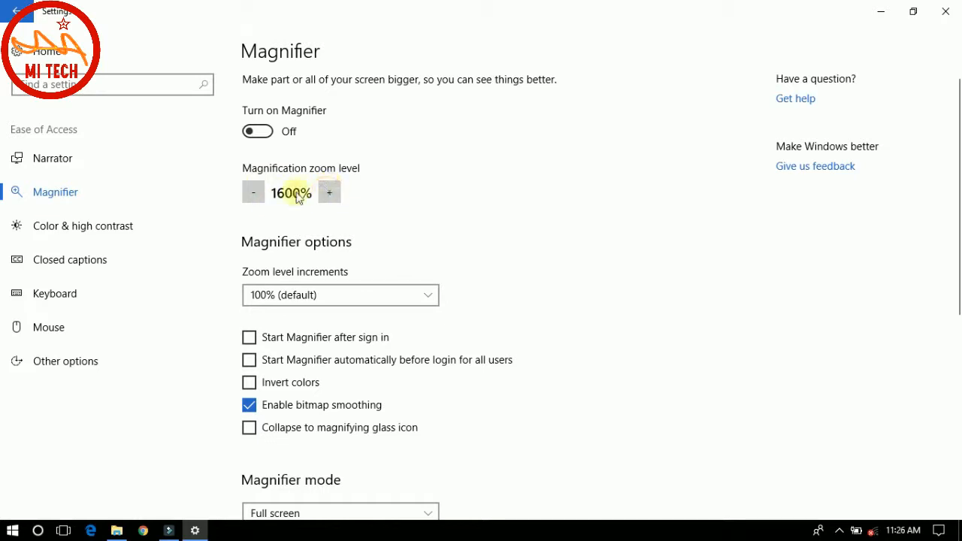
# Lower the magnification zoom level to 100%, and set it back to 200%
pyautogui.click(251, 194)
pyautogui.click(252, 193)
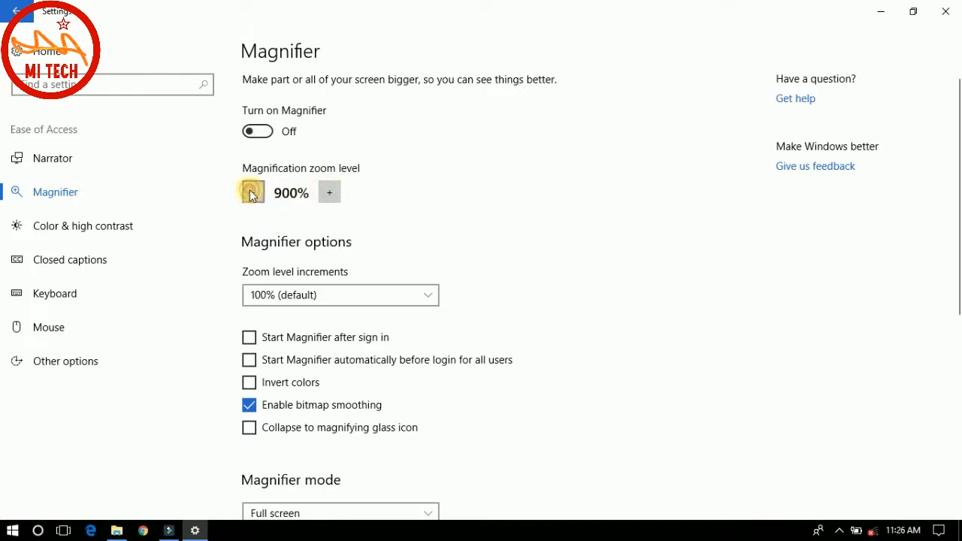
pyautogui.click(252, 193)
pyautogui.click(251, 193)
pyautogui.click(252, 193)
pyautogui.click(251, 193)
pyautogui.click(252, 193)
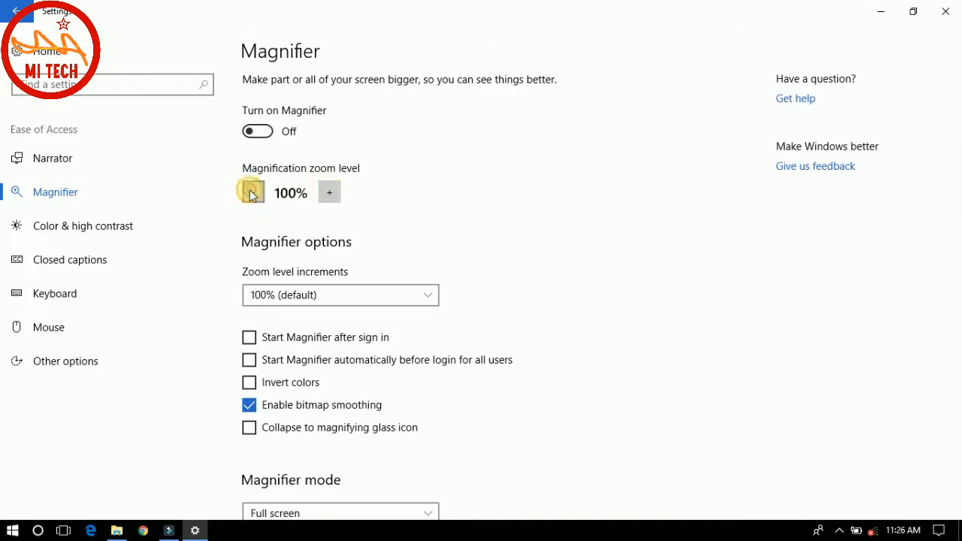
pyautogui.click(330, 198)
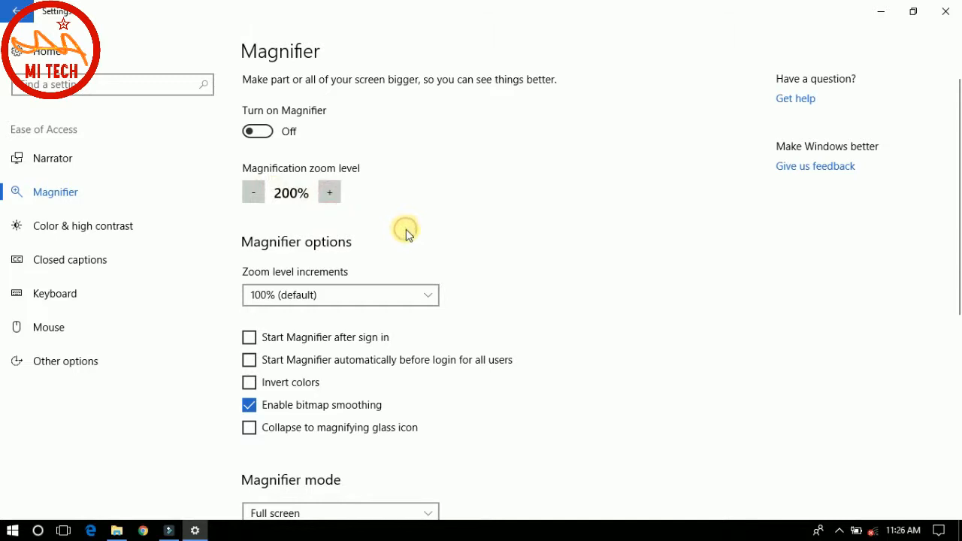
# Review the Magnifier options, mode choices and tracking options, and show the full list of Magnifier keyboard shortcuts
pyautogui.scroll(-3, 410, 231)
pyautogui.scroll(1, 413, 236)
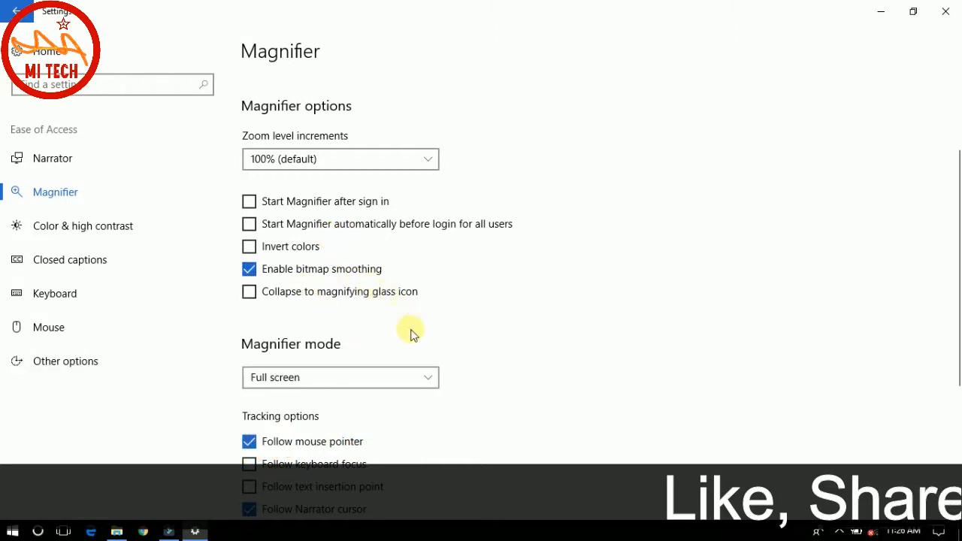
pyautogui.scroll(-3, 412, 334)
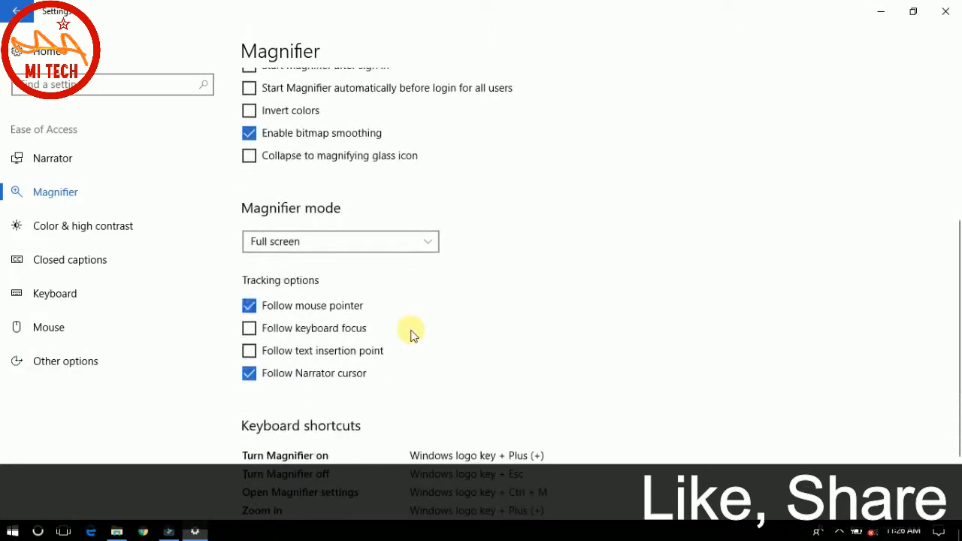
pyautogui.click(343, 251)
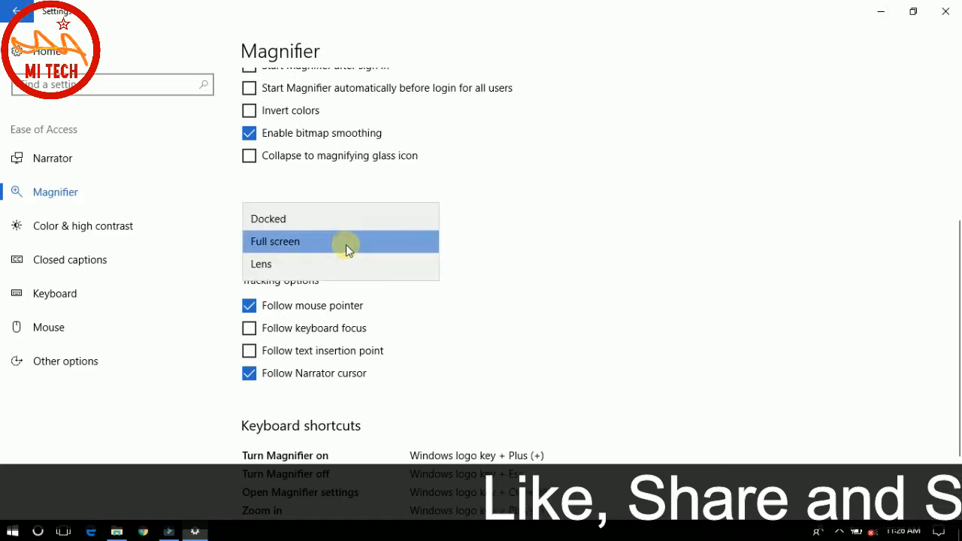
pyautogui.click(431, 248)
pyautogui.scroll(-2, 474, 251)
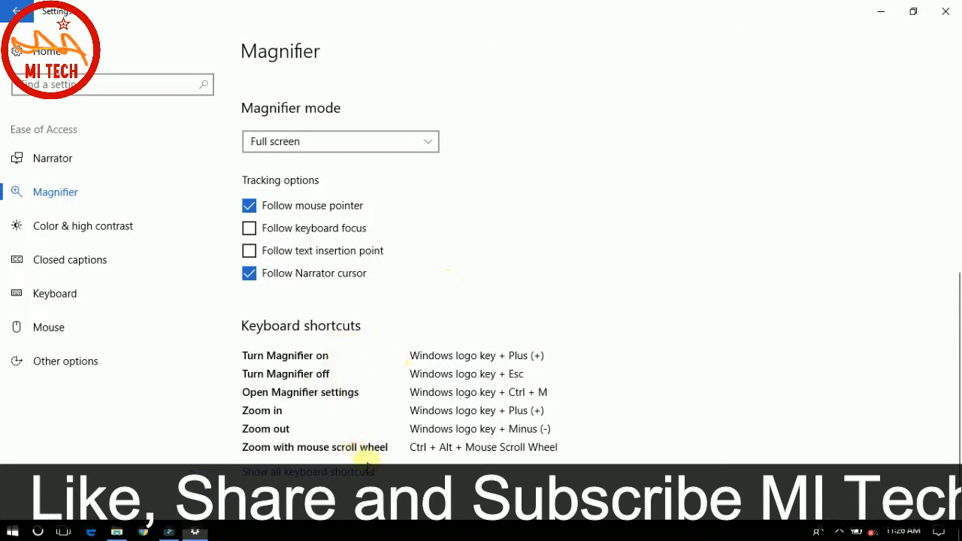
pyautogui.click(328, 469)
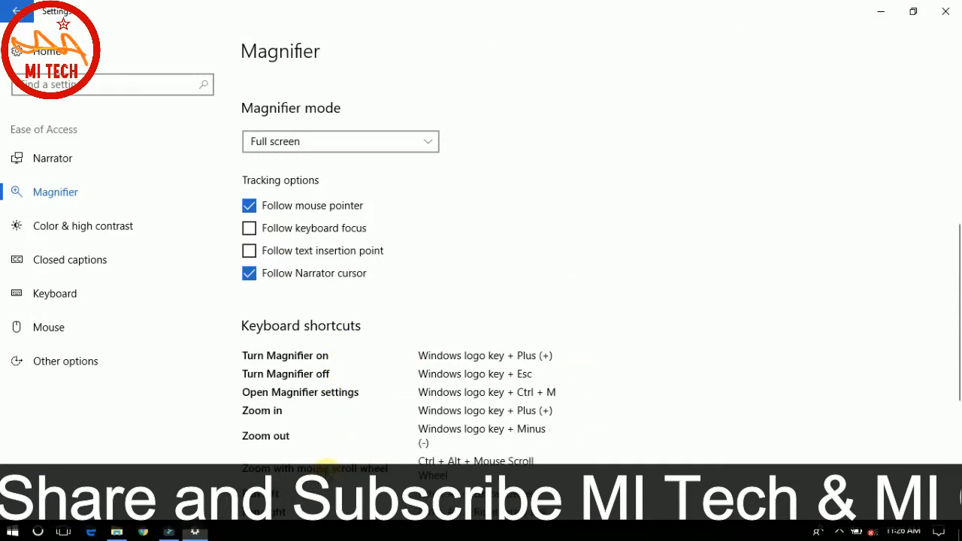
# Open the Color & high contrast settings and turn on the color filter
pyautogui.scroll(-5, 334, 470)
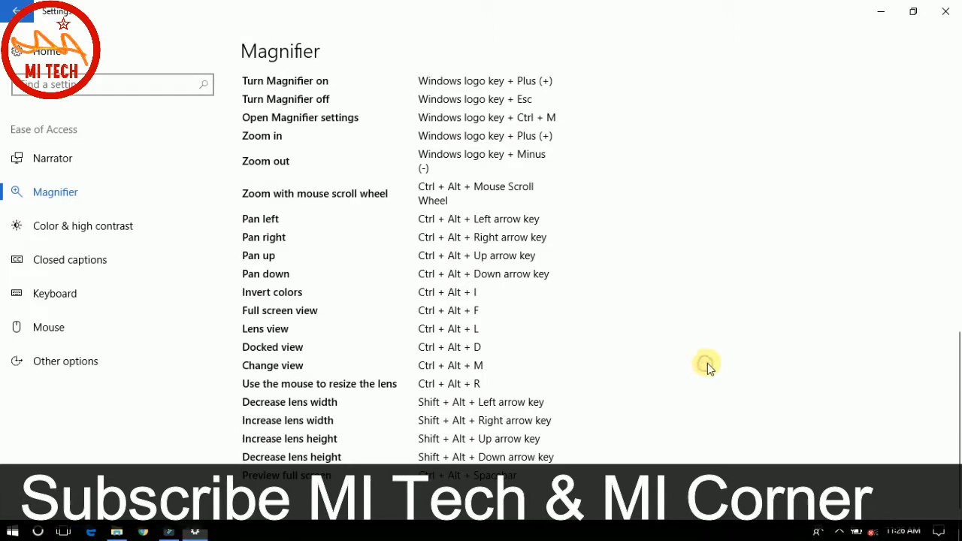
pyautogui.scroll(10, 706, 366)
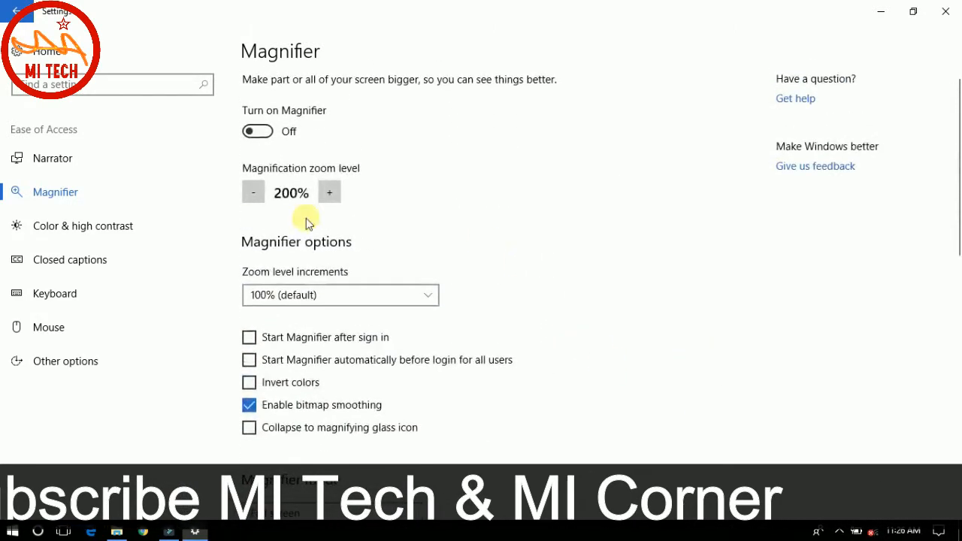
pyautogui.click(115, 233)
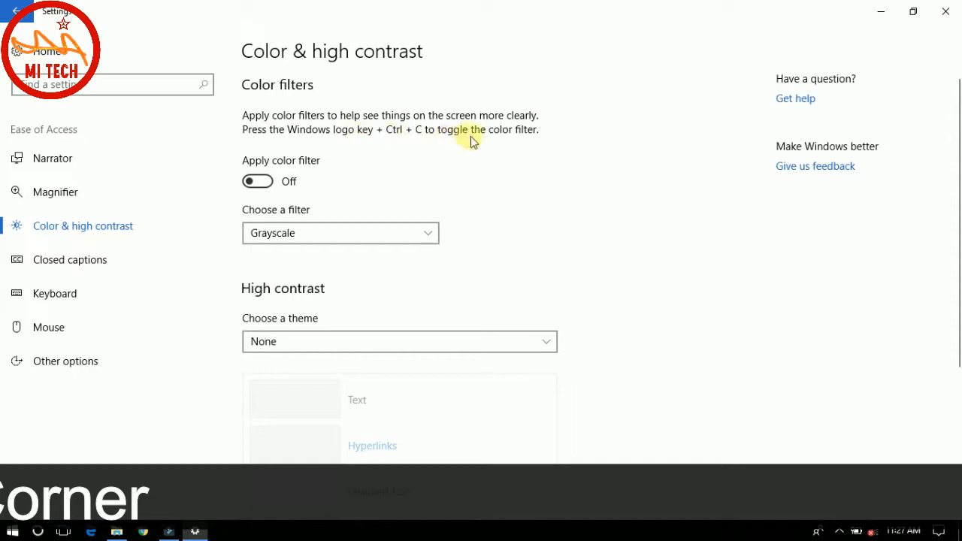
pyautogui.click(261, 185)
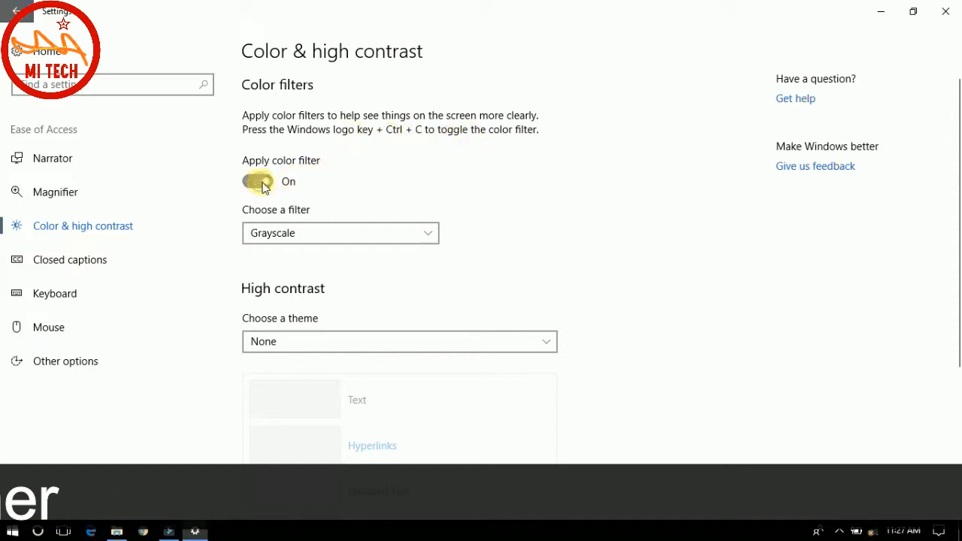
# Try out the Invert, Grayscale Inverted, Protanopia and Tritanopia color filters one after another
pyautogui.click(368, 234)
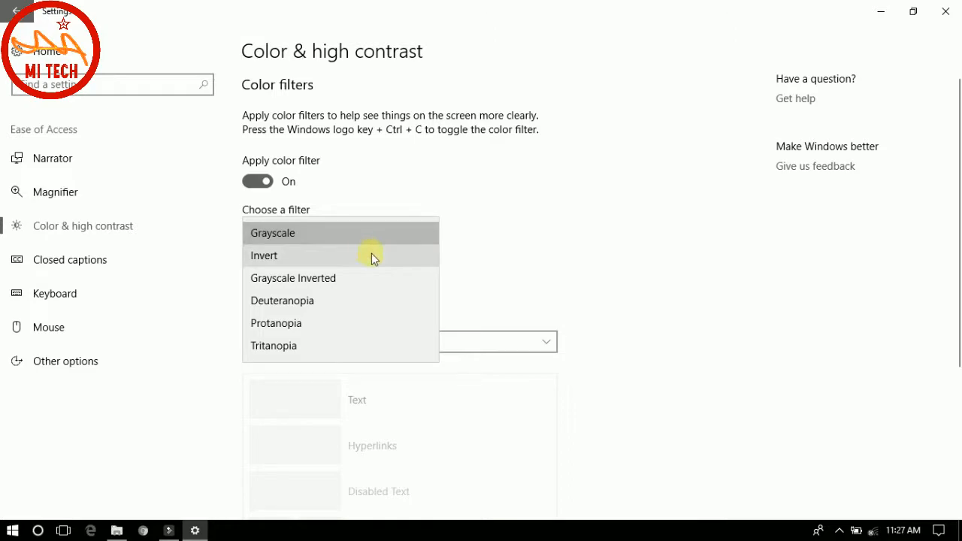
pyautogui.click(371, 253)
pyautogui.click(376, 233)
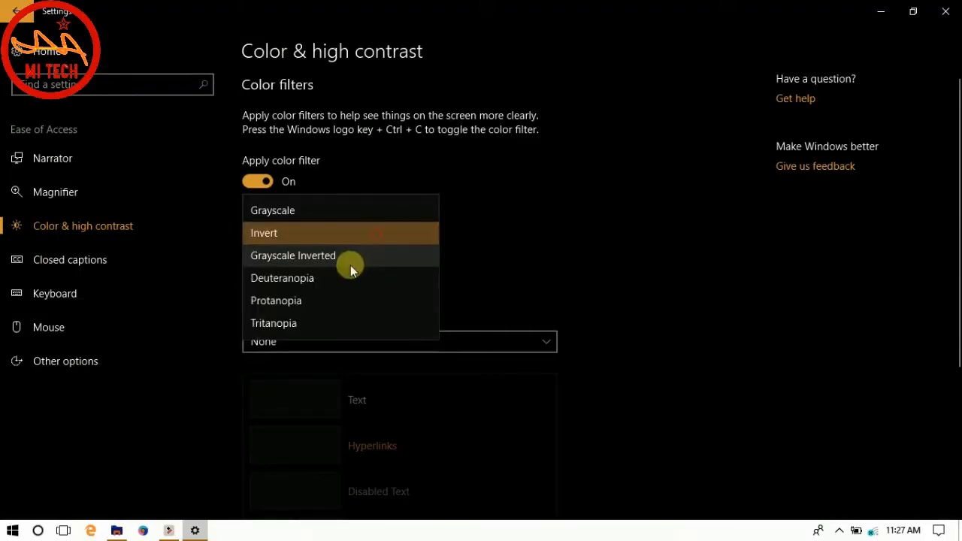
pyautogui.click(350, 265)
pyautogui.click(374, 240)
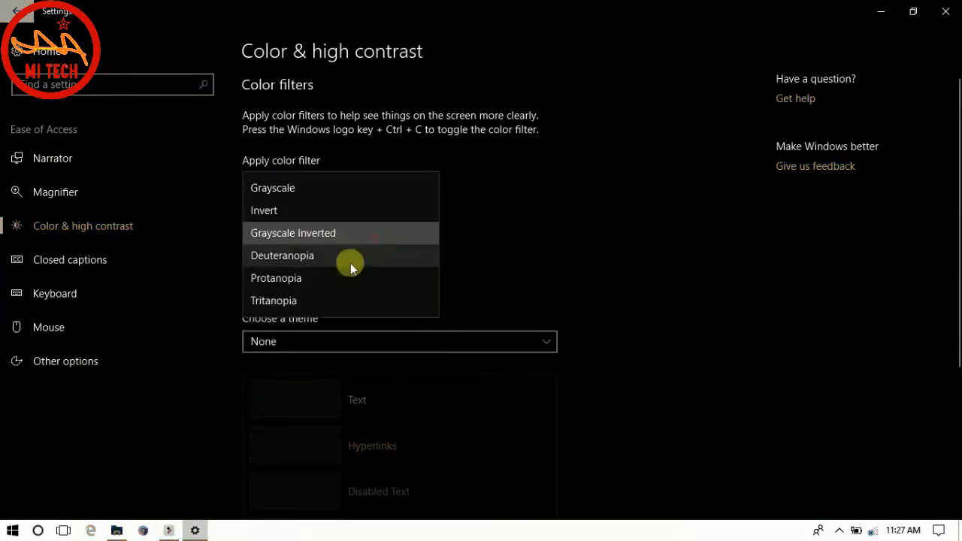
pyautogui.click(341, 277)
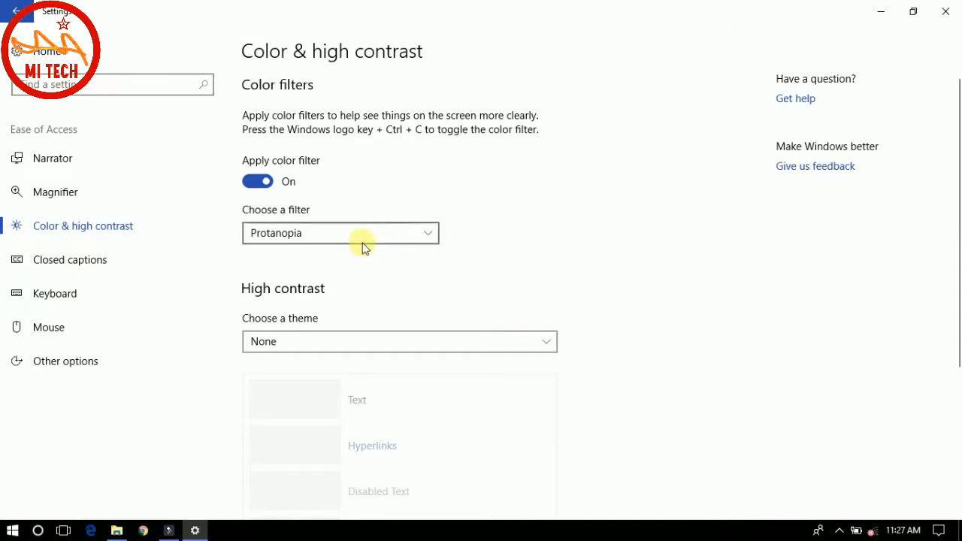
pyautogui.click(364, 241)
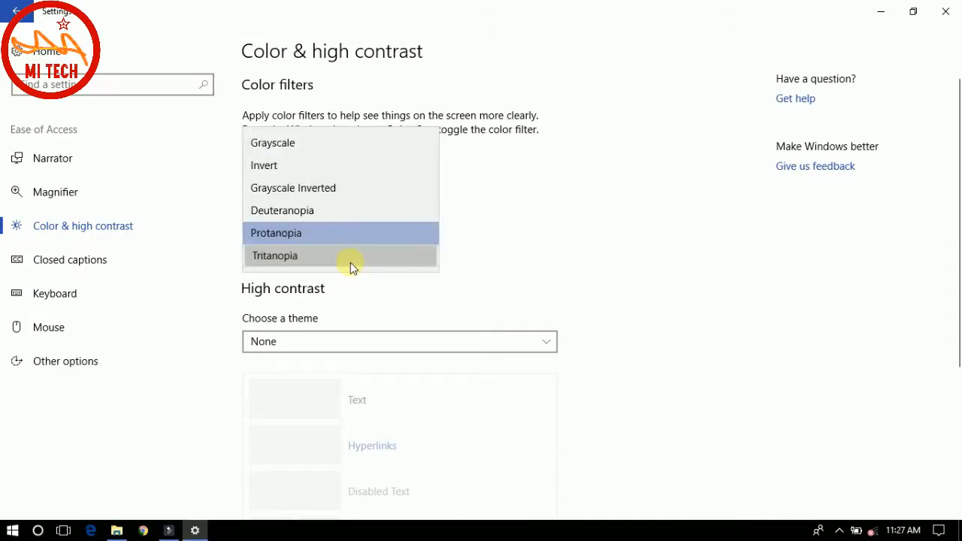
pyautogui.click(350, 263)
# Set the color filter back to Grayscale and turn the color filter off
pyautogui.click(348, 238)
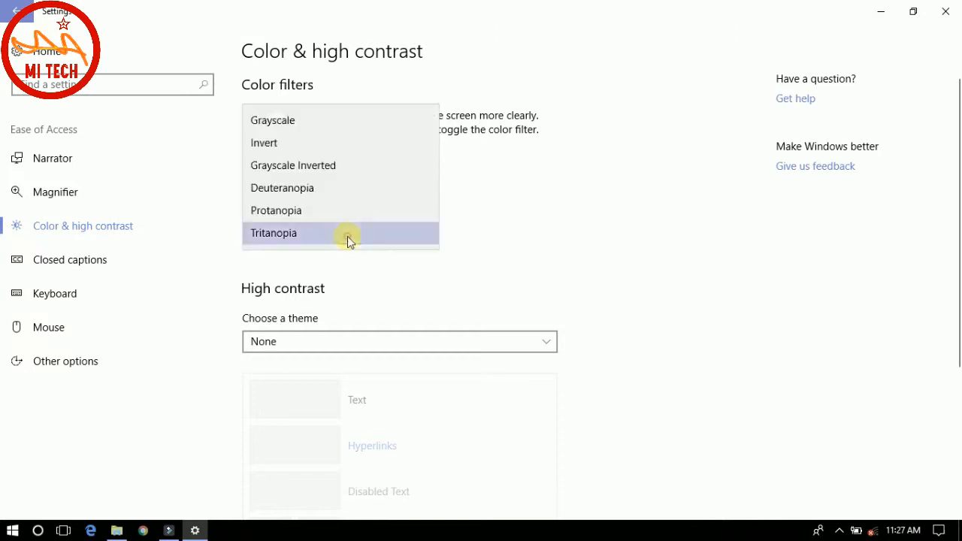
pyautogui.click(345, 125)
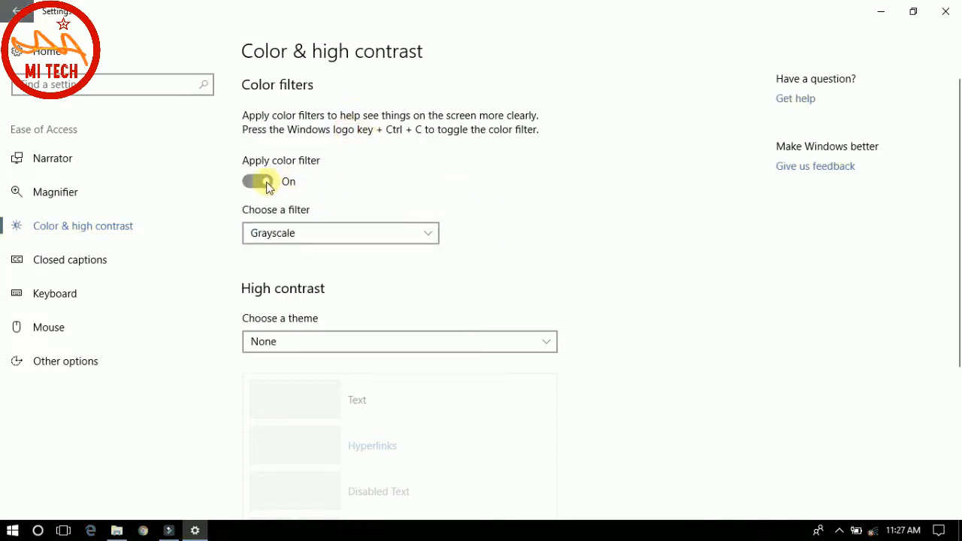
pyautogui.click(254, 181)
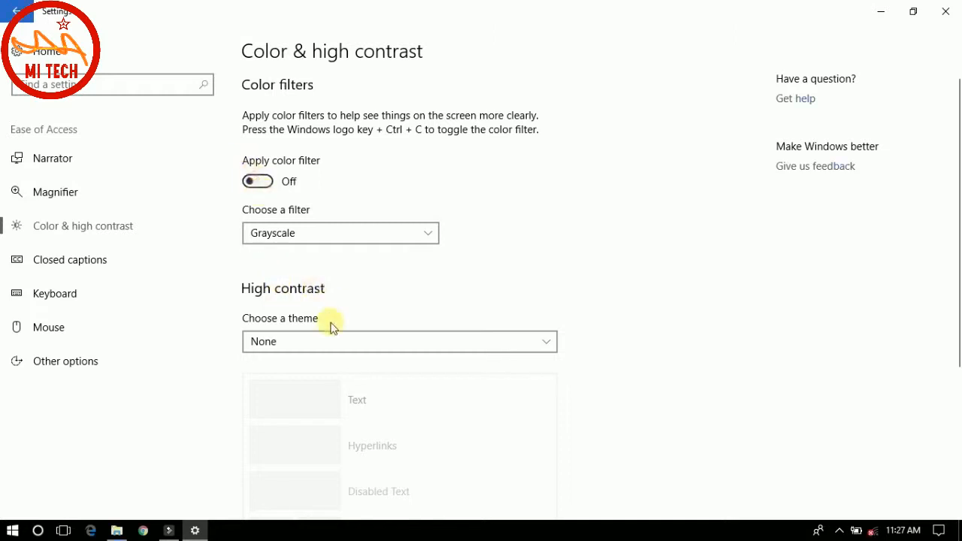
# Choose the High Contrast #1 theme, look over its color preview, and apply it
pyautogui.click(326, 342)
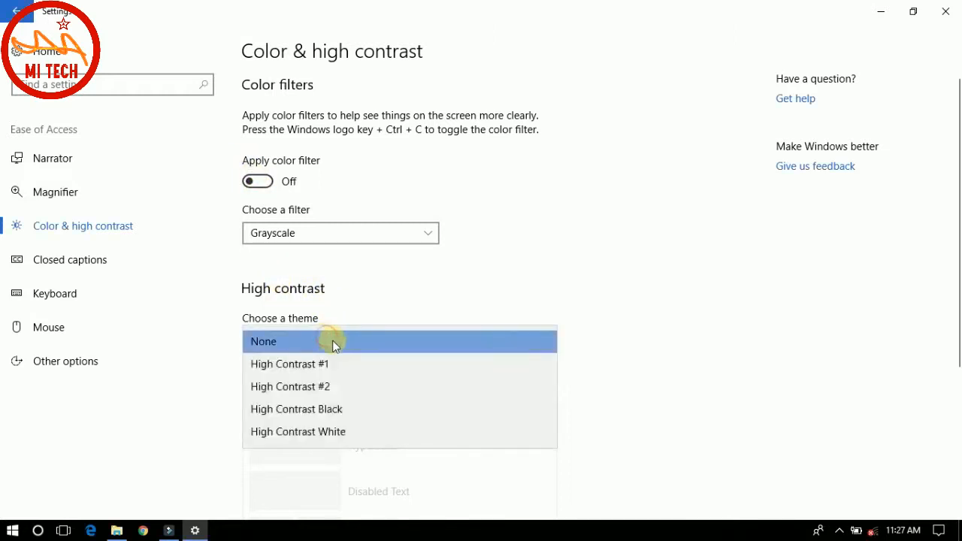
pyautogui.click(366, 370)
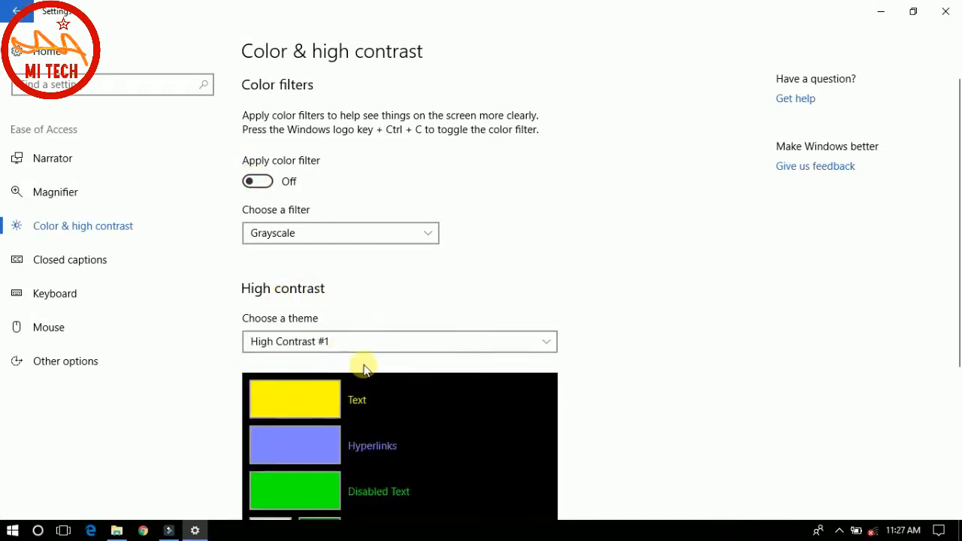
pyautogui.scroll(-3, 360, 365)
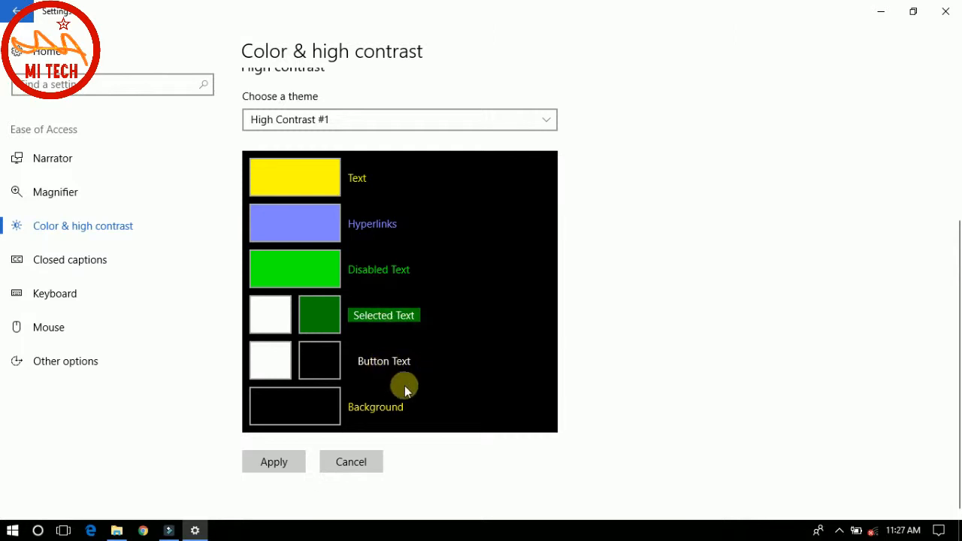
pyautogui.click(282, 461)
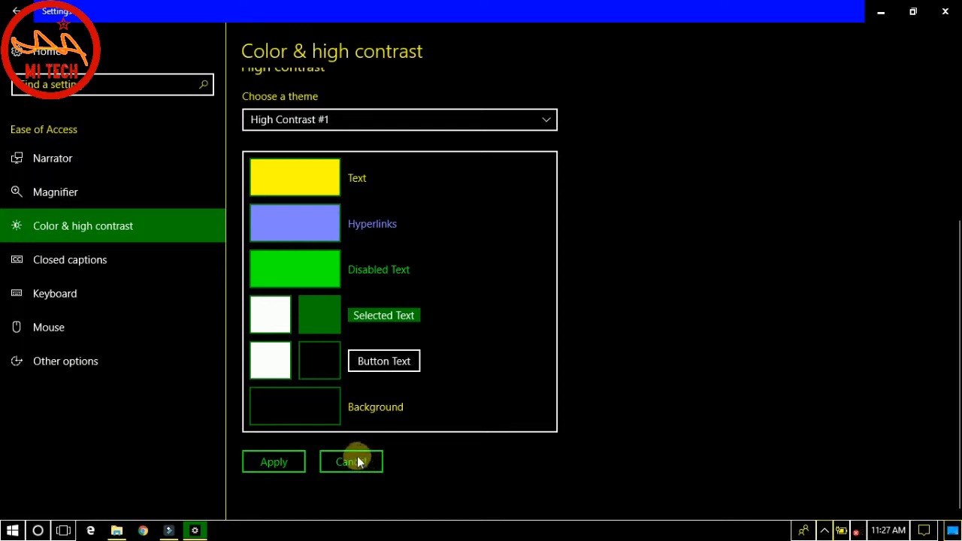
pyautogui.click(652, 258)
# Return to the Color & high contrast settings, set the high contrast theme to None and apply it
pyautogui.click(79, 260)
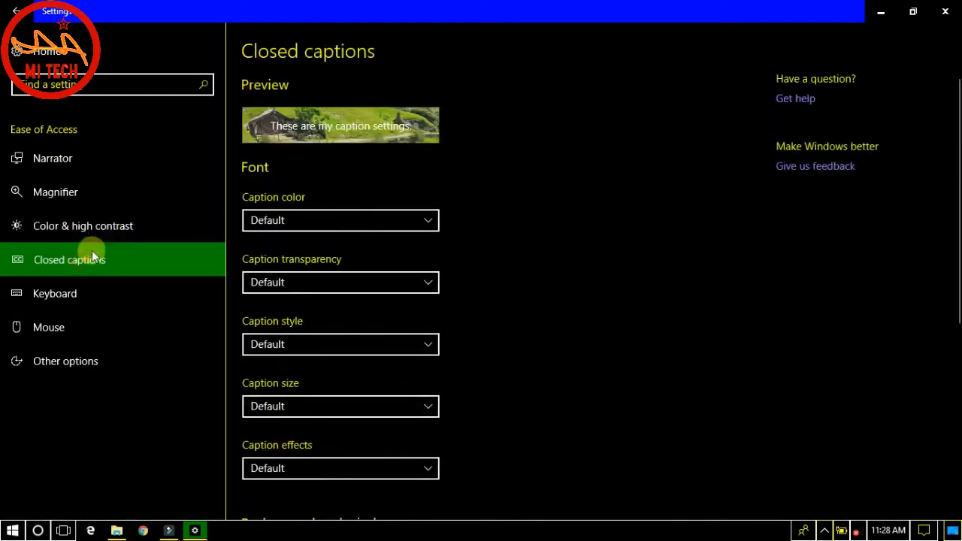
pyautogui.click(105, 237)
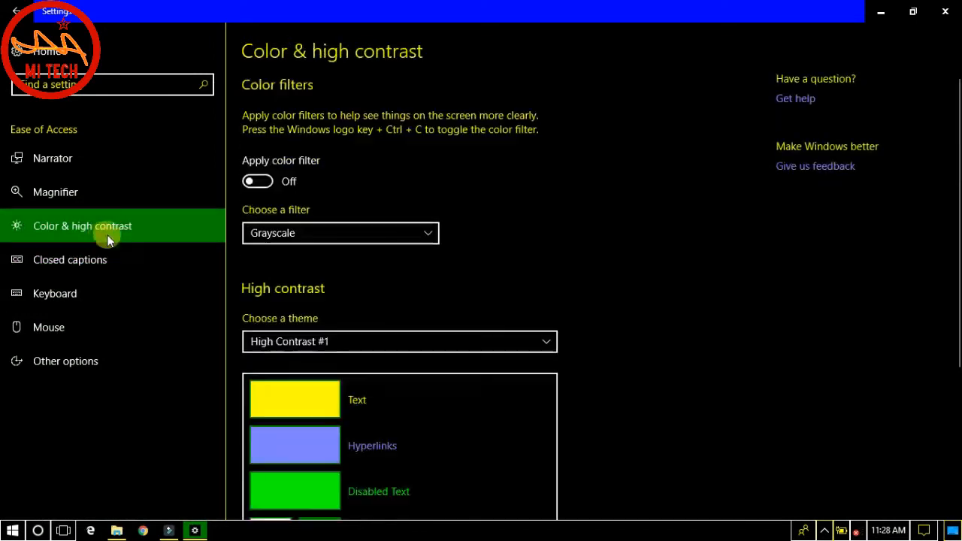
pyautogui.click(481, 342)
pyautogui.click(414, 317)
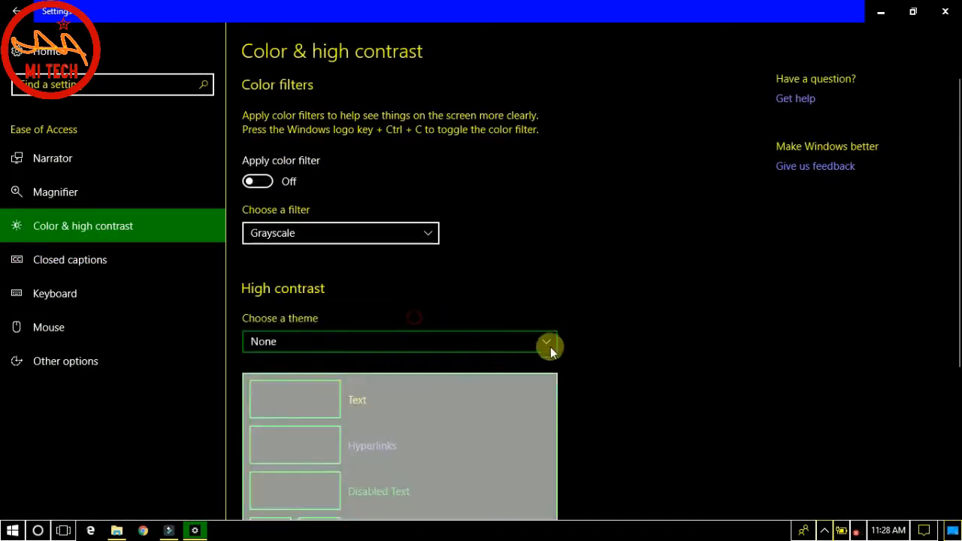
pyautogui.scroll(-4, 727, 295)
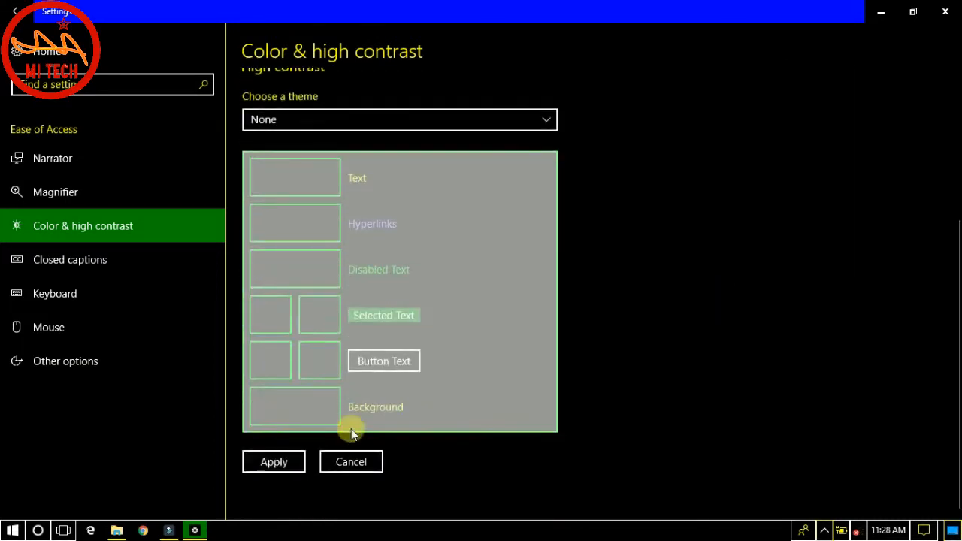
pyautogui.click(285, 455)
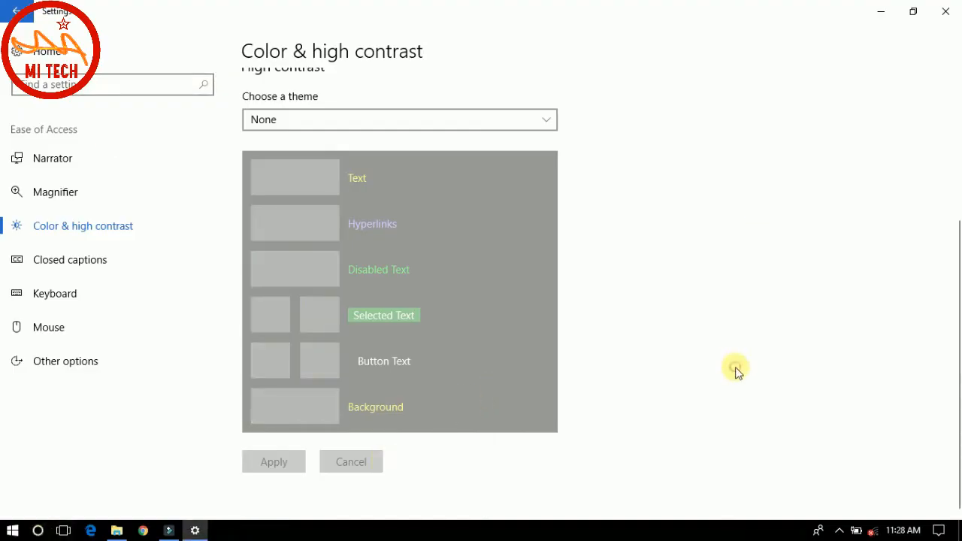
# Open the Closed captions settings and look over the font options, keeping the caption color at Default
pyautogui.scroll(5, 738, 371)
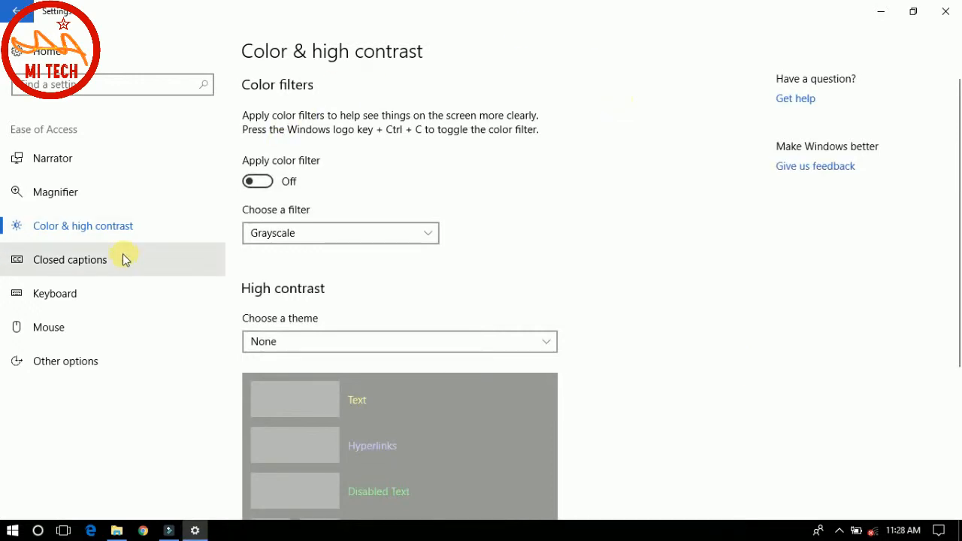
pyautogui.click(122, 258)
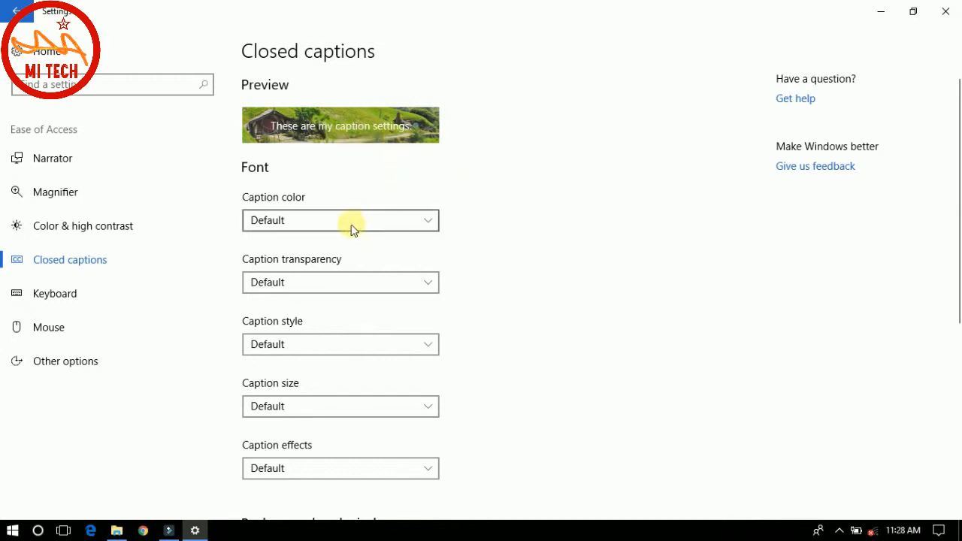
pyautogui.scroll(-1, 351, 225)
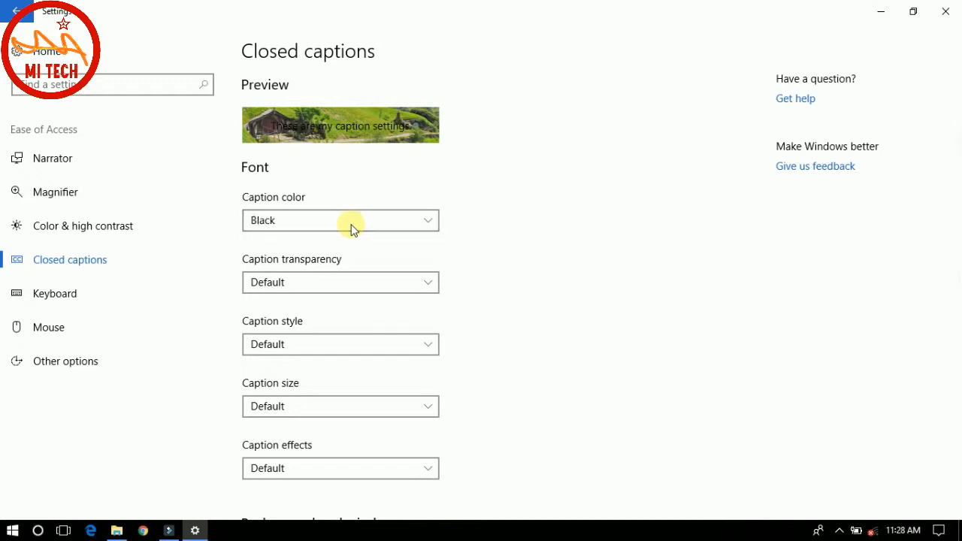
pyautogui.scroll(1, 351, 225)
pyautogui.scroll(-2, 356, 232)
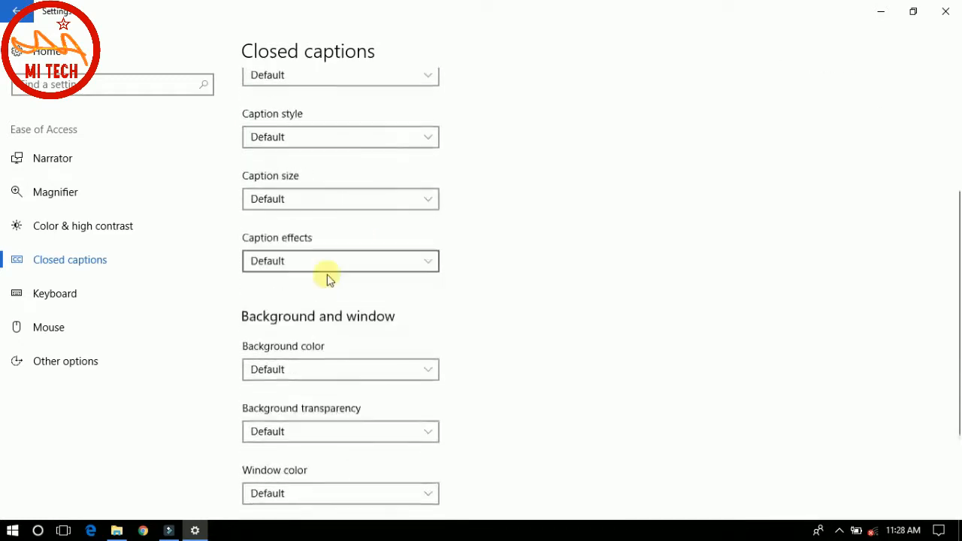
pyautogui.scroll(3, 368, 225)
pyautogui.click(378, 220)
pyautogui.click(378, 220)
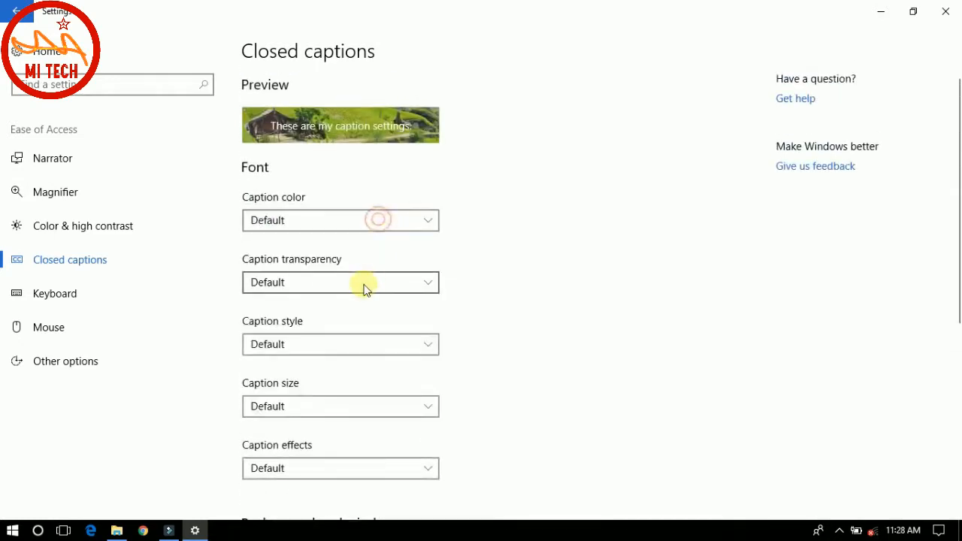
# Try the Raised caption effect and set the caption effects back to Default
pyautogui.scroll(-1, 365, 289)
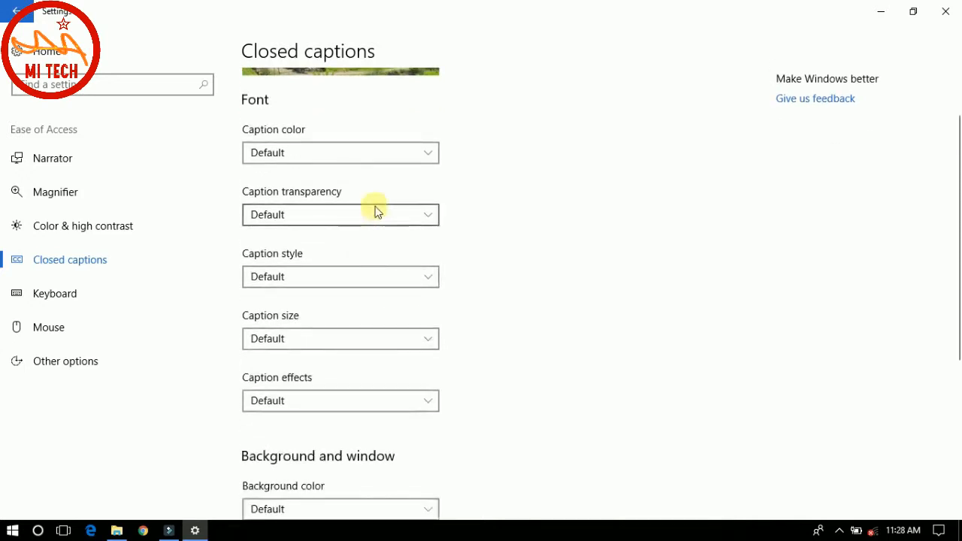
pyautogui.scroll(-1, 362, 275)
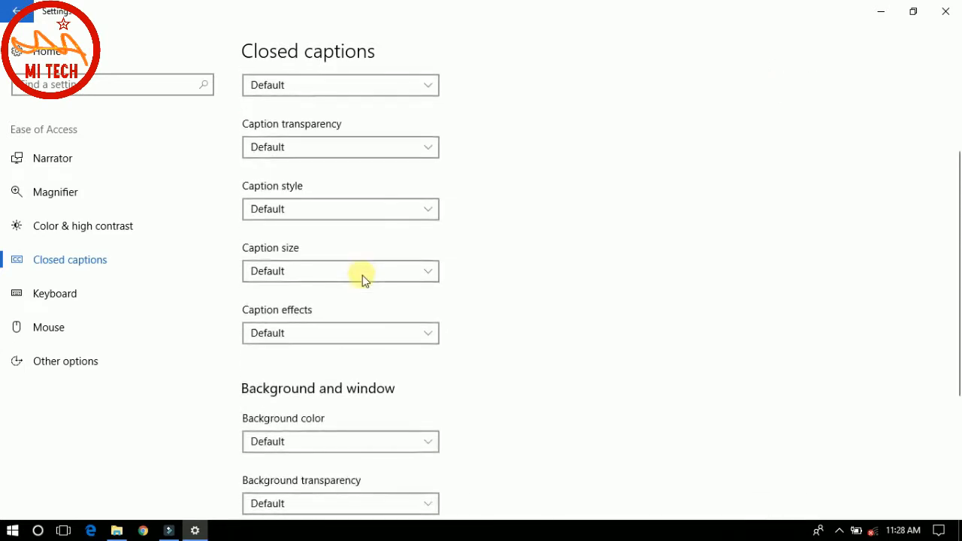
pyautogui.scroll(-1, 361, 271)
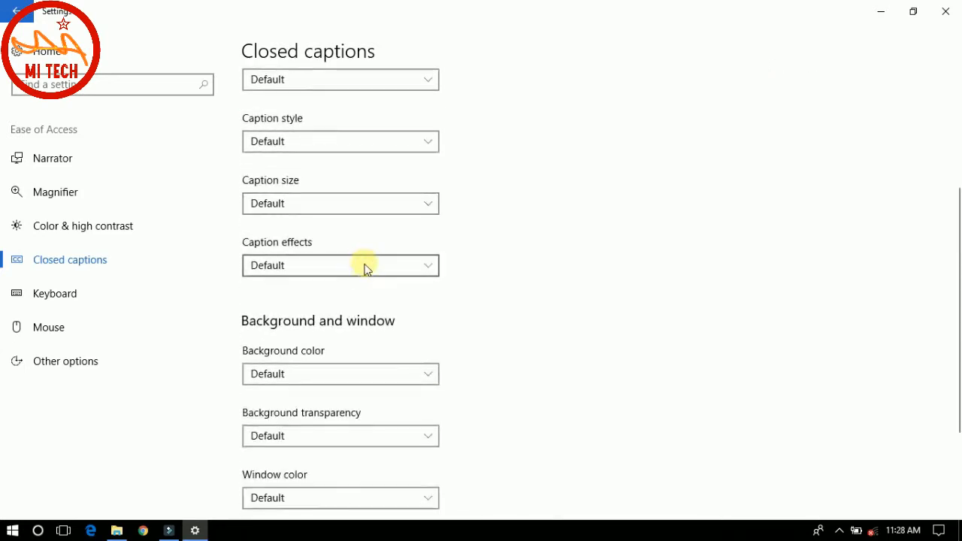
pyautogui.click(363, 269)
pyautogui.click(364, 269)
pyautogui.scroll(-2, 366, 280)
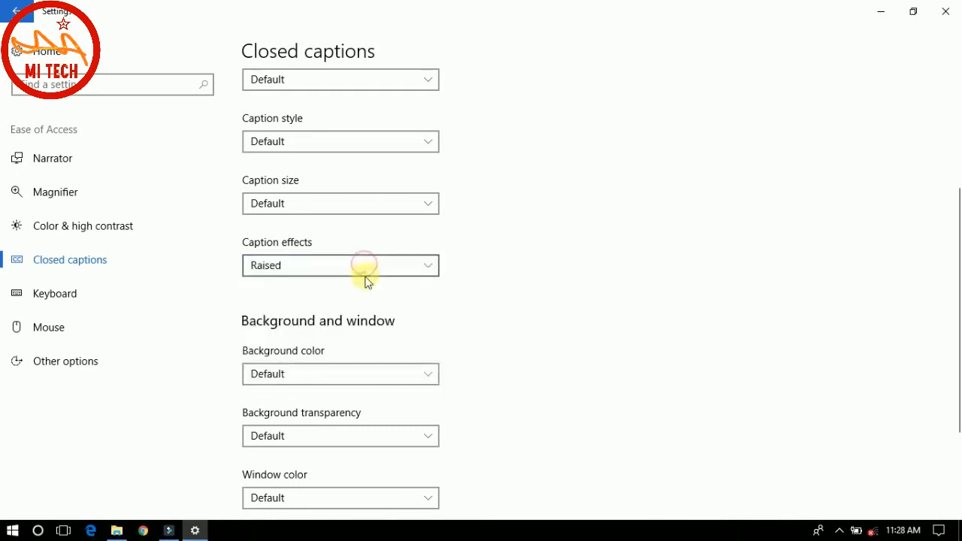
pyautogui.click(539, 313)
pyautogui.scroll(-2, 538, 310)
pyautogui.click(373, 125)
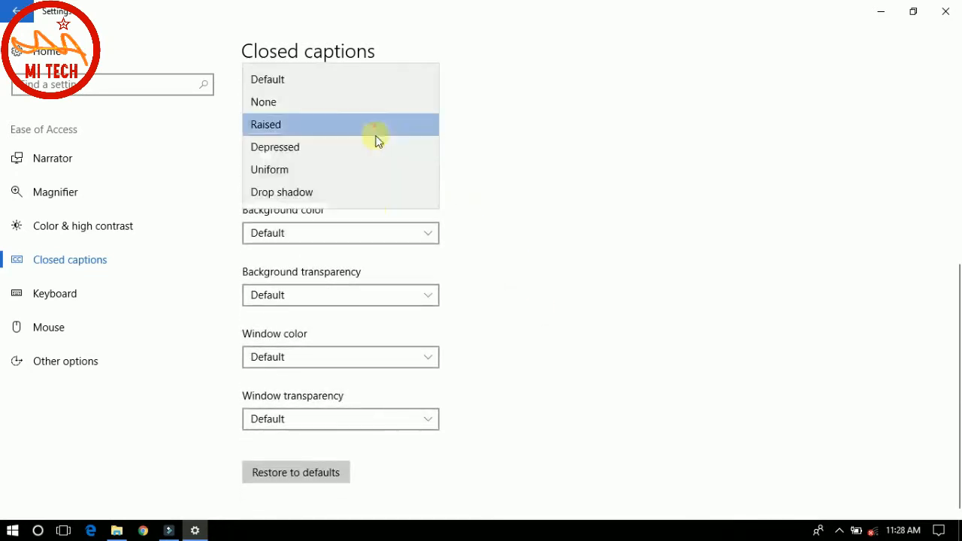
pyautogui.click(371, 80)
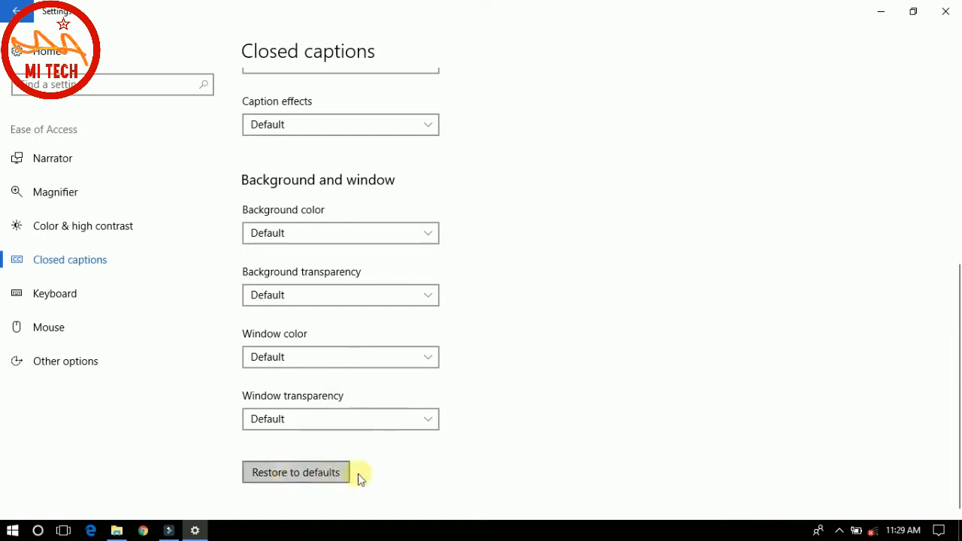
# Try out the On-Screen Keyboard from the Keyboard settings page, moving its window lower and closing it again
pyautogui.scroll(3, 428, 464)
pyautogui.scroll(-3, 427, 464)
pyautogui.click(60, 300)
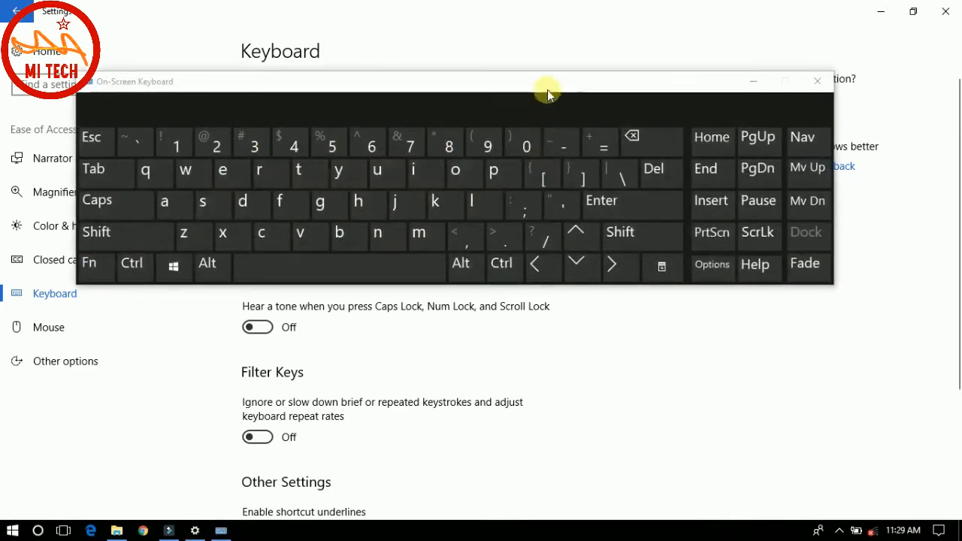
pyautogui.moveTo(547, 90); pyautogui.dragTo(541, 189)
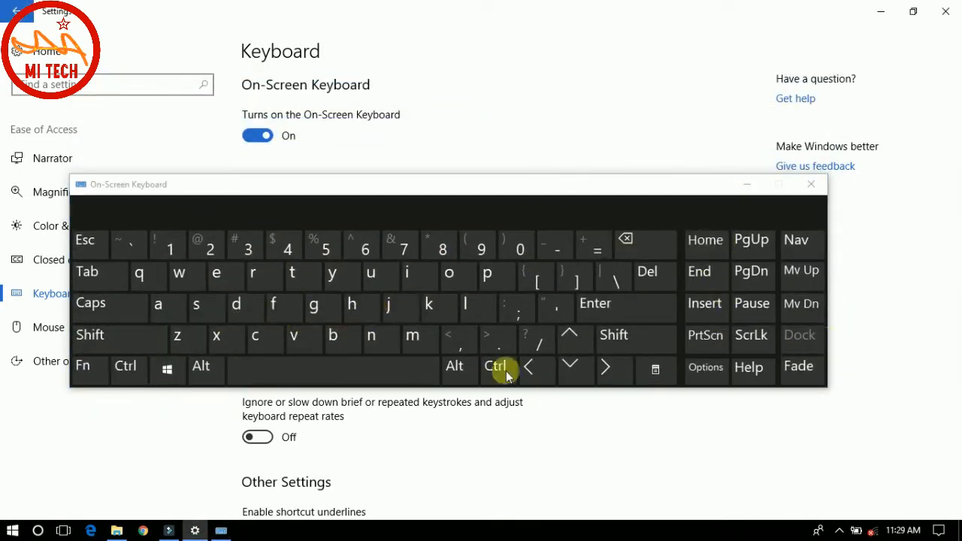
pyautogui.click(813, 185)
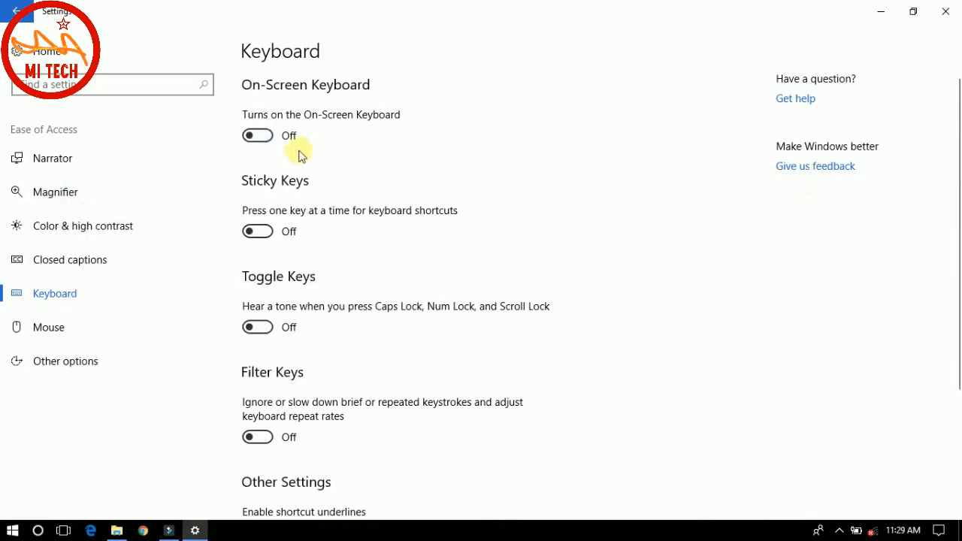
# Look over the remaining Keyboard options down to Other Settings and open the Mouse settings page
pyautogui.scroll(-3, 279, 225)
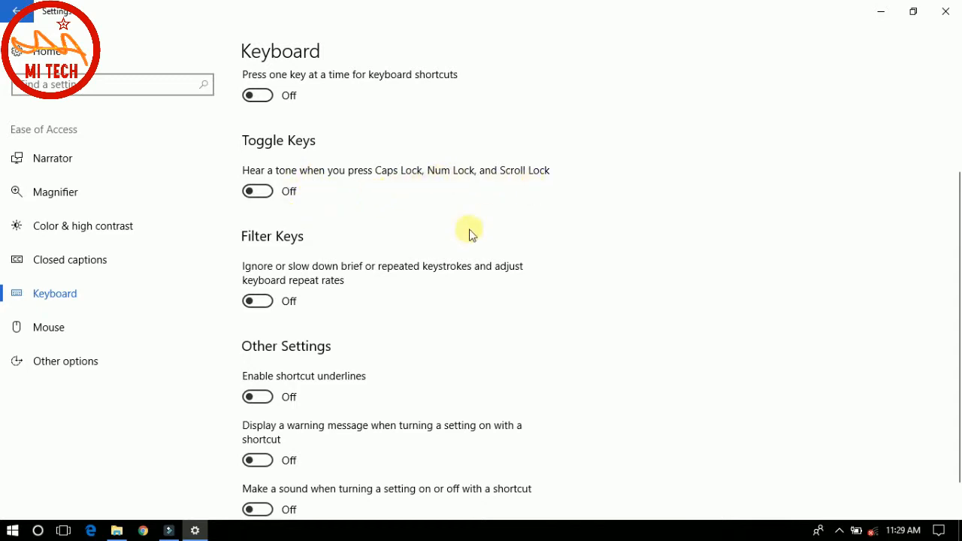
pyautogui.scroll(-1, 472, 231)
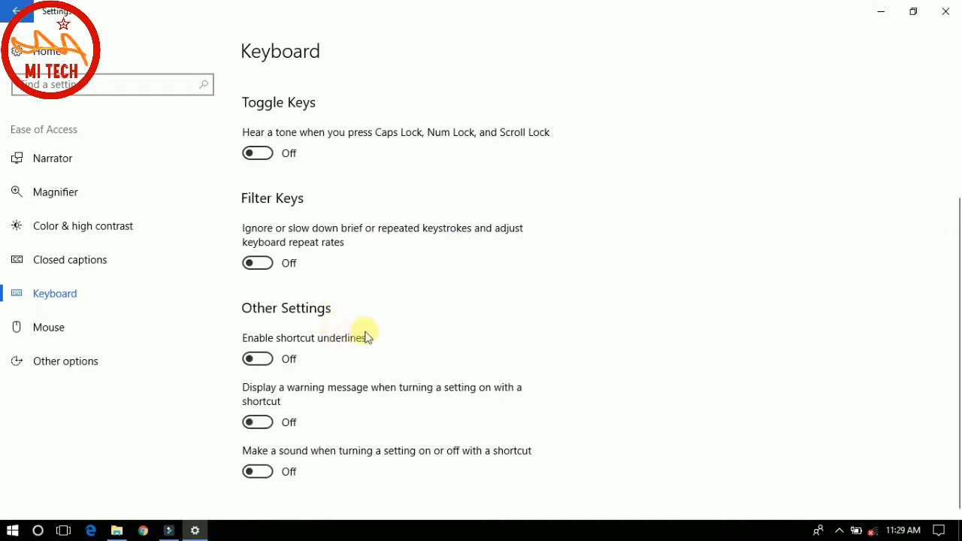
pyautogui.click(110, 335)
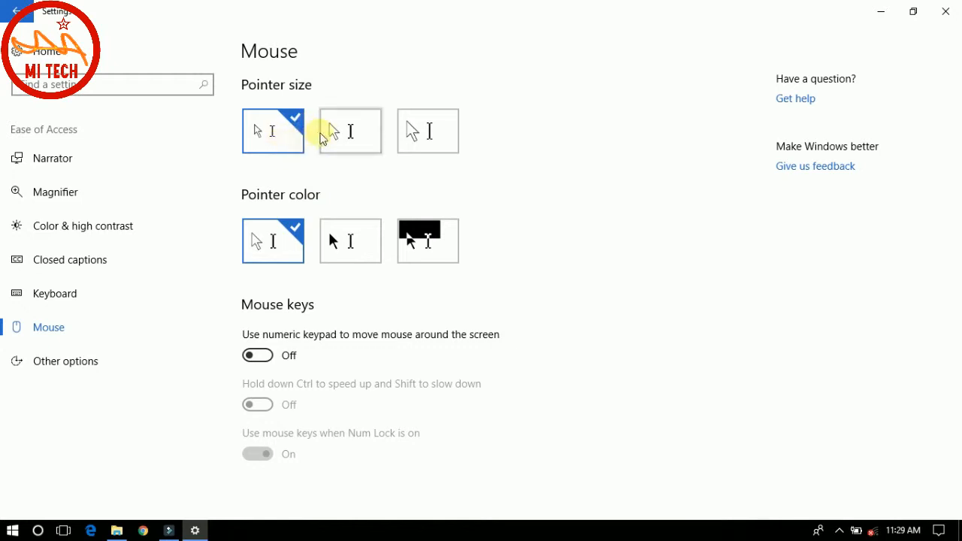
# Try the medium and large pointer sizes and set the pointer back to the smallest size
pyautogui.click(361, 140)
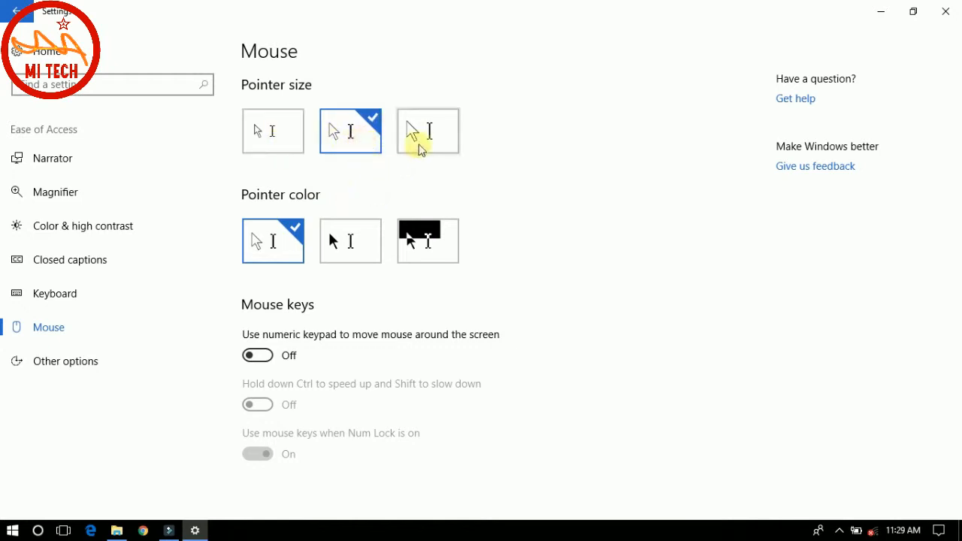
pyautogui.click(434, 138)
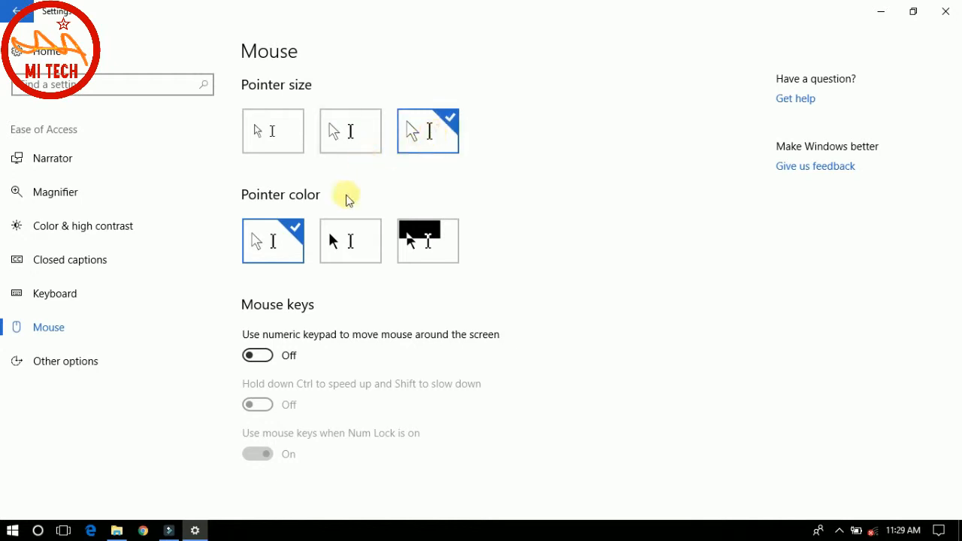
pyautogui.click(294, 145)
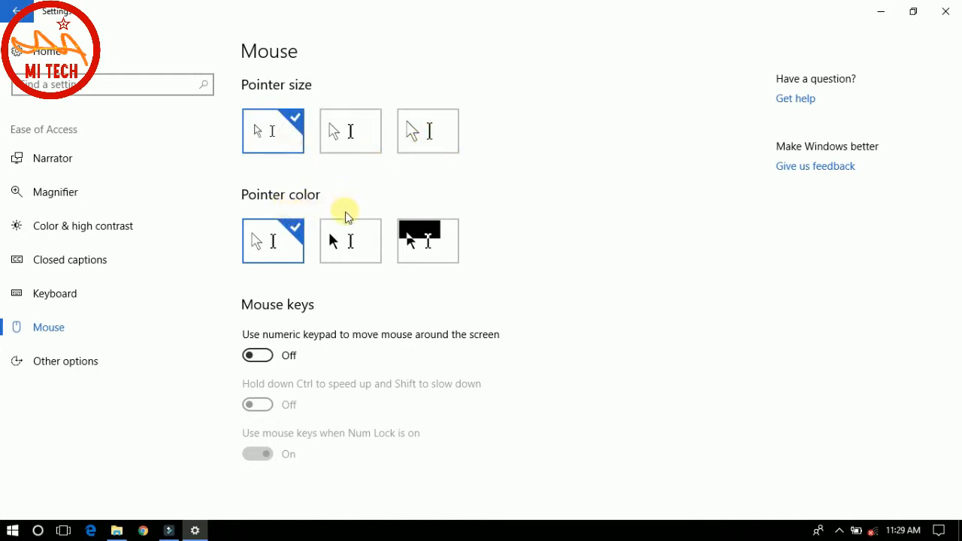
# Try the black and inverted pointer colors, returning the pointer color to white
pyautogui.click(358, 255)
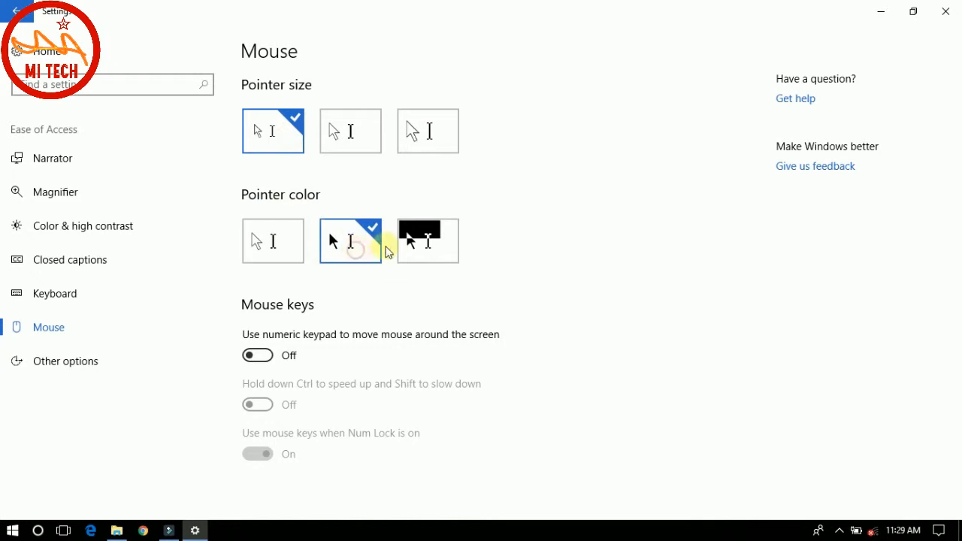
pyautogui.click(287, 239)
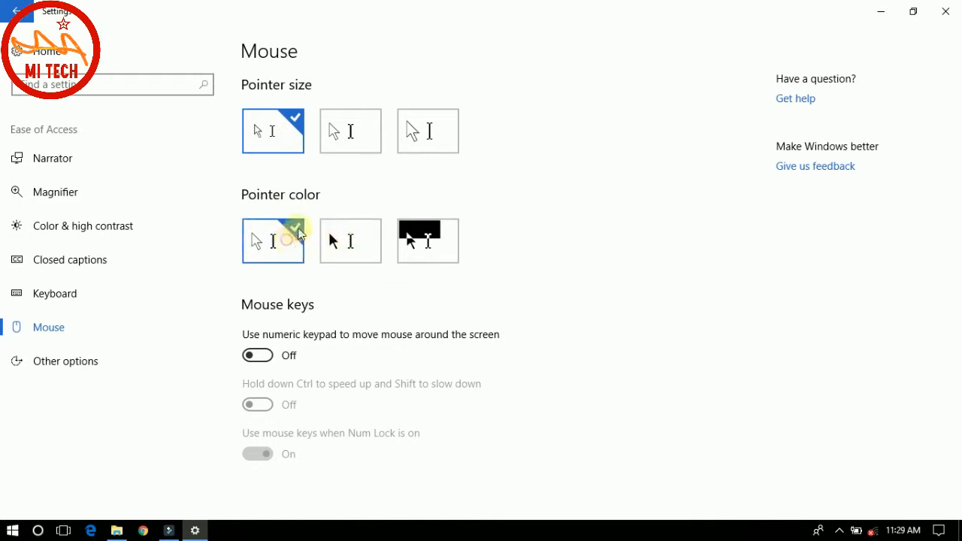
pyautogui.click(434, 252)
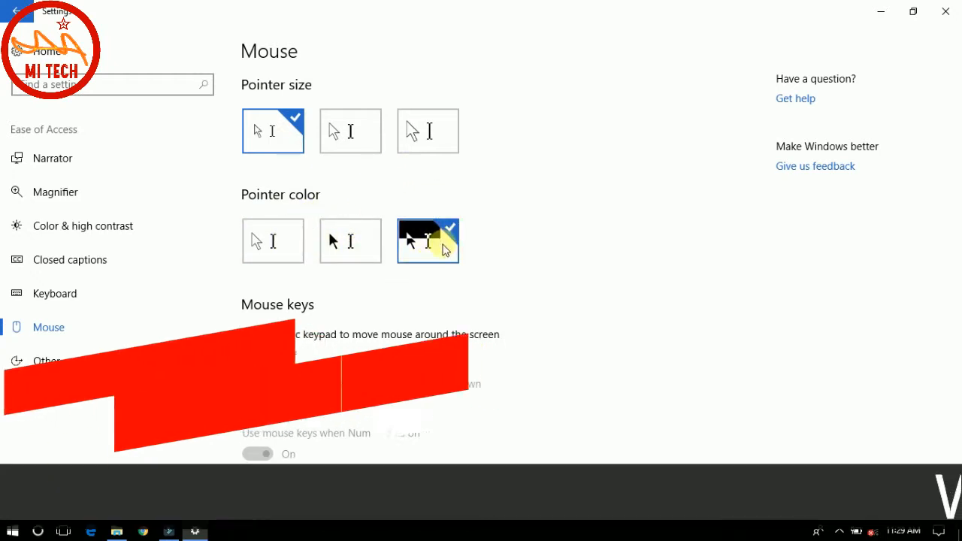
pyautogui.click(299, 253)
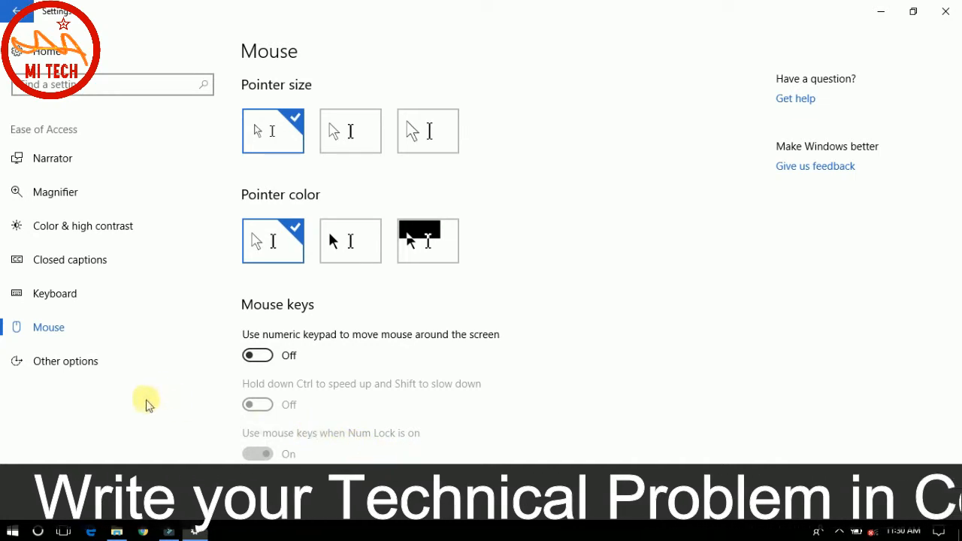
# Open the Other options page and look over the notification display durations, keeping 5 seconds
pyautogui.click(120, 368)
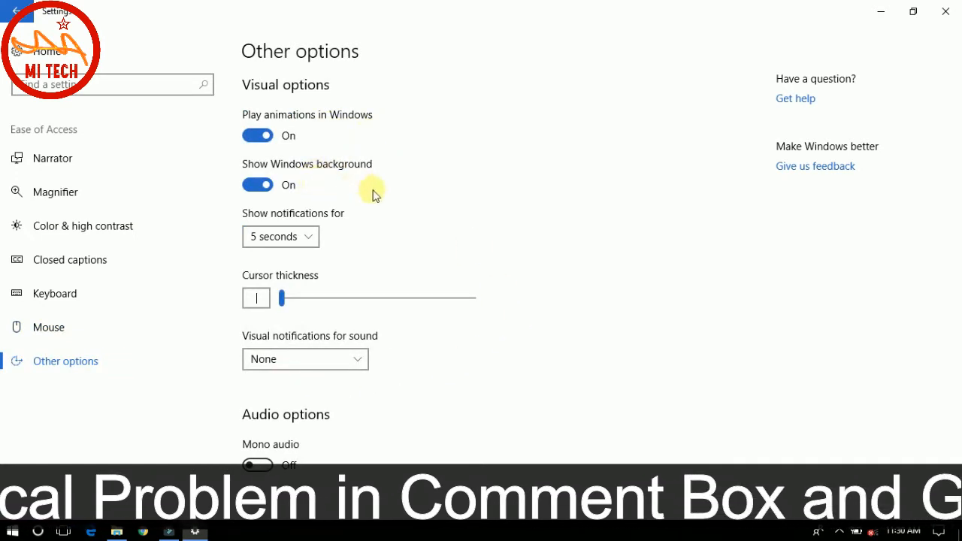
pyautogui.click(314, 239)
pyautogui.click(368, 241)
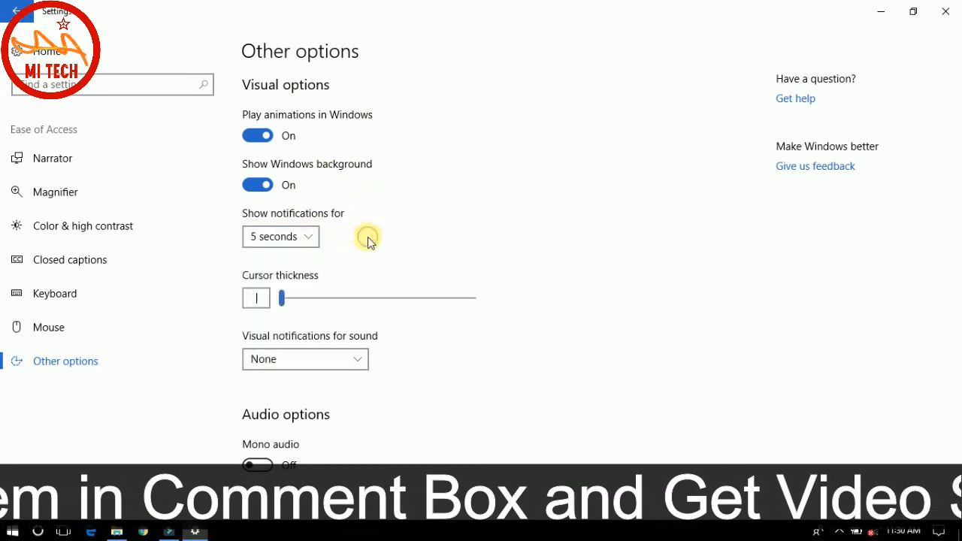
pyautogui.click(315, 238)
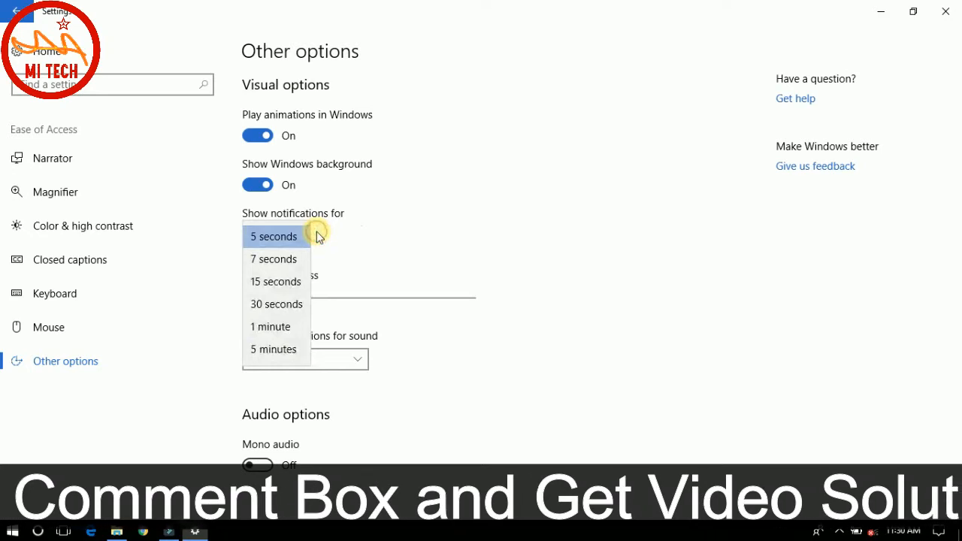
pyautogui.click(412, 236)
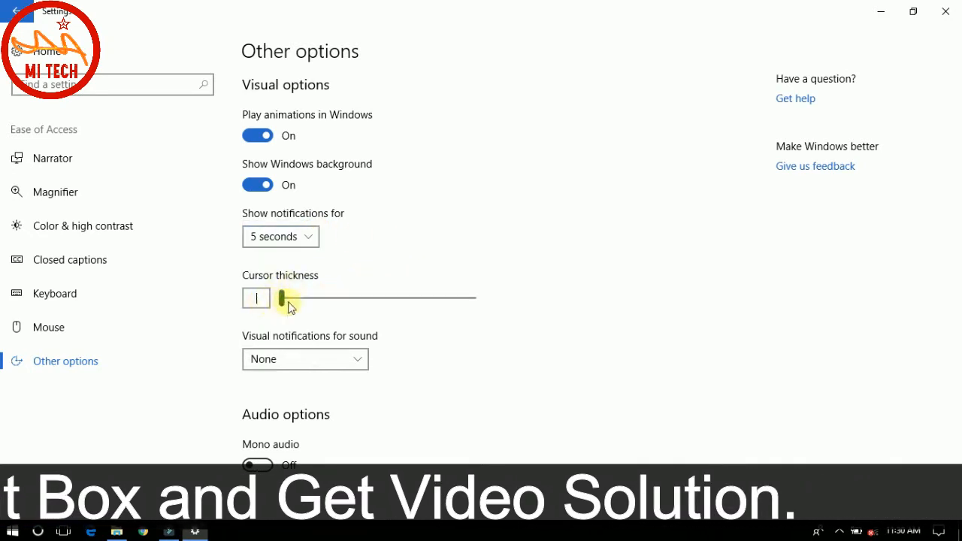
# Try the cursor thickness control, keeping the thinnest setting, and look over the visual notifications for sound, keeping None
pyautogui.moveTo(298, 299); pyautogui.dragTo(277, 308)
pyautogui.click(339, 358)
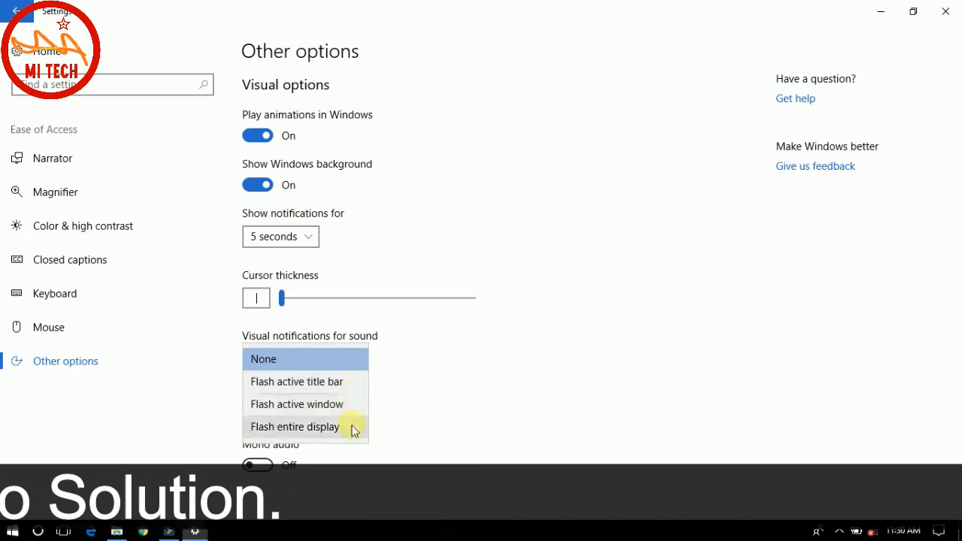
pyautogui.click(417, 413)
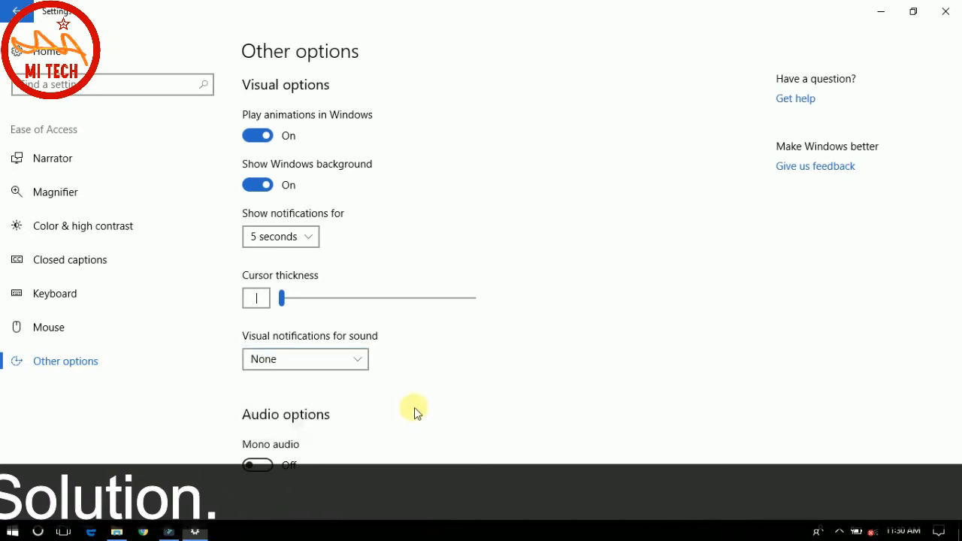
# Turn Mono audio on and back off, and return to the Windows Settings home page
pyautogui.click(266, 469)
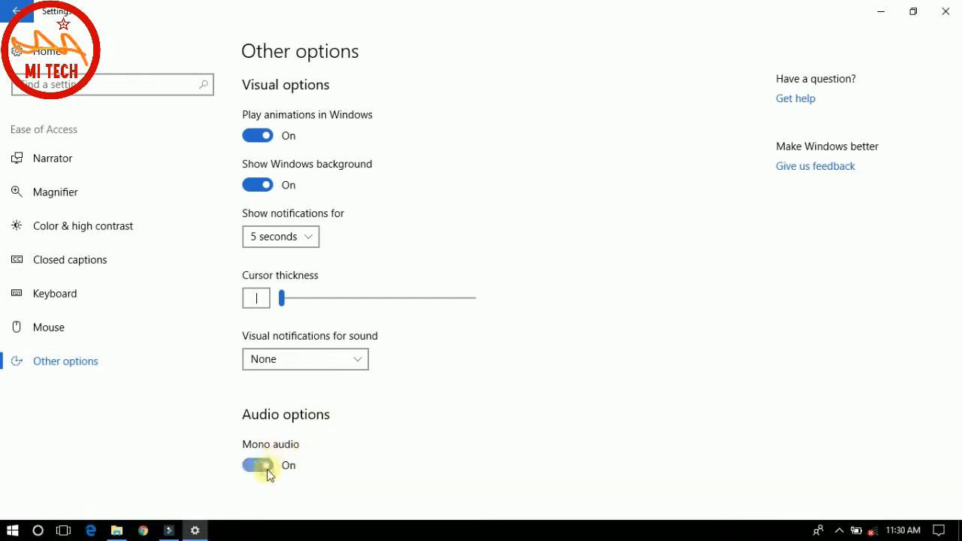
pyautogui.click(261, 467)
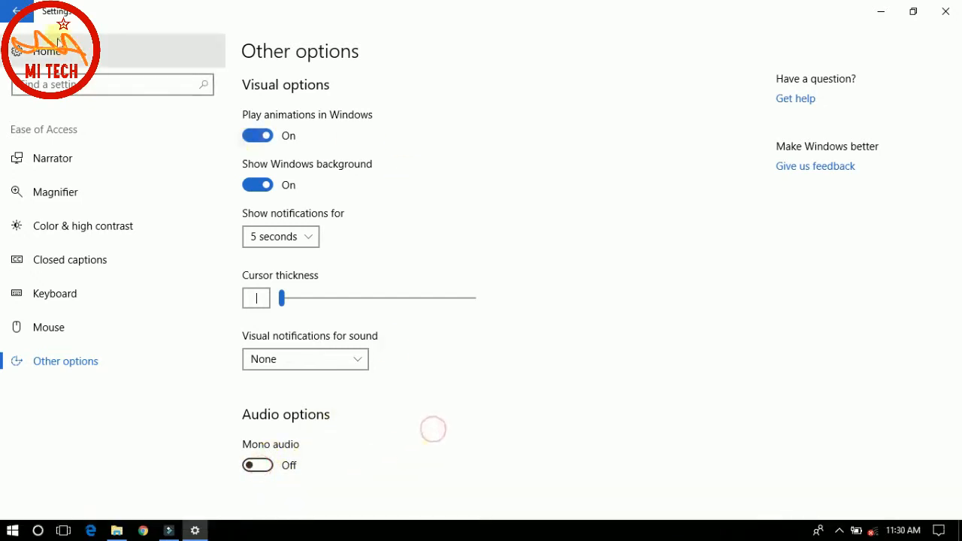
pyautogui.click(17, 27)
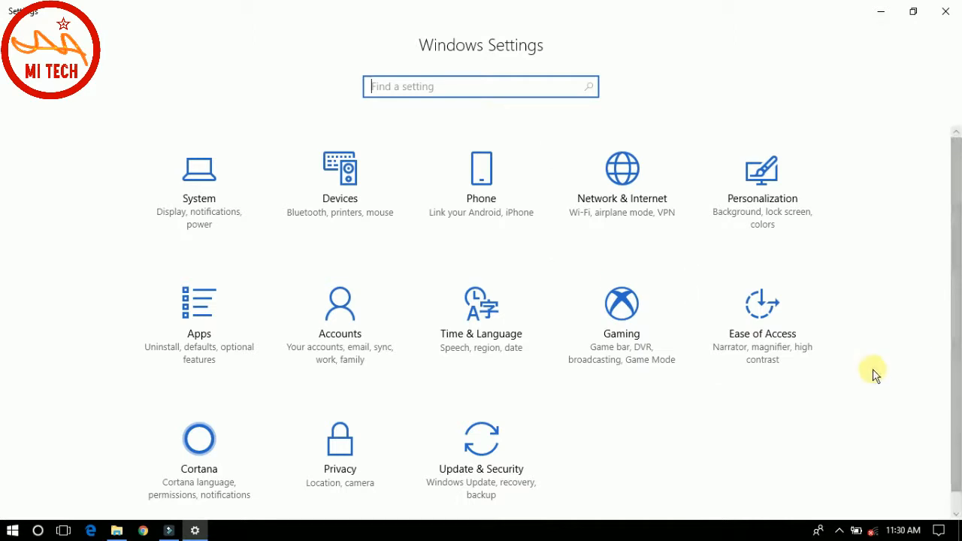
pyautogui.scroll(-1, 865, 370)
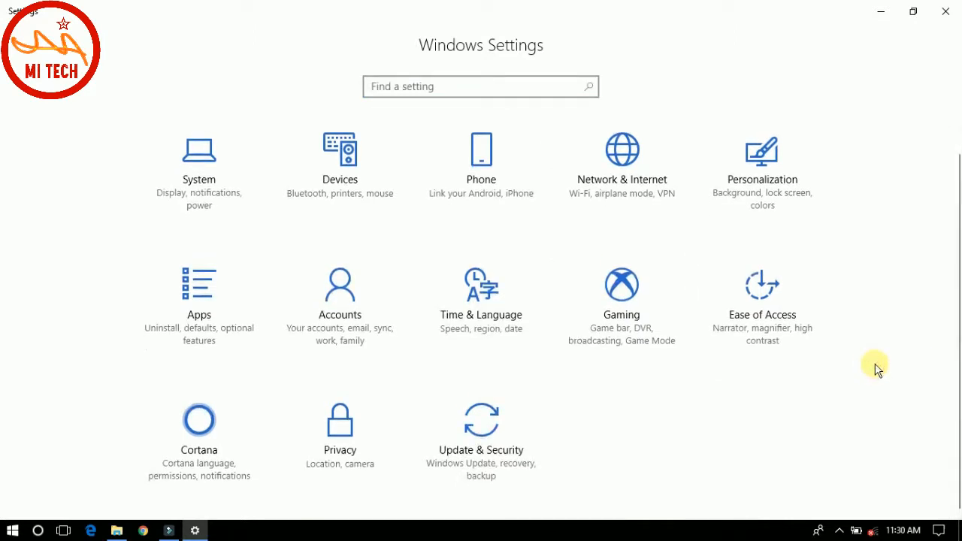